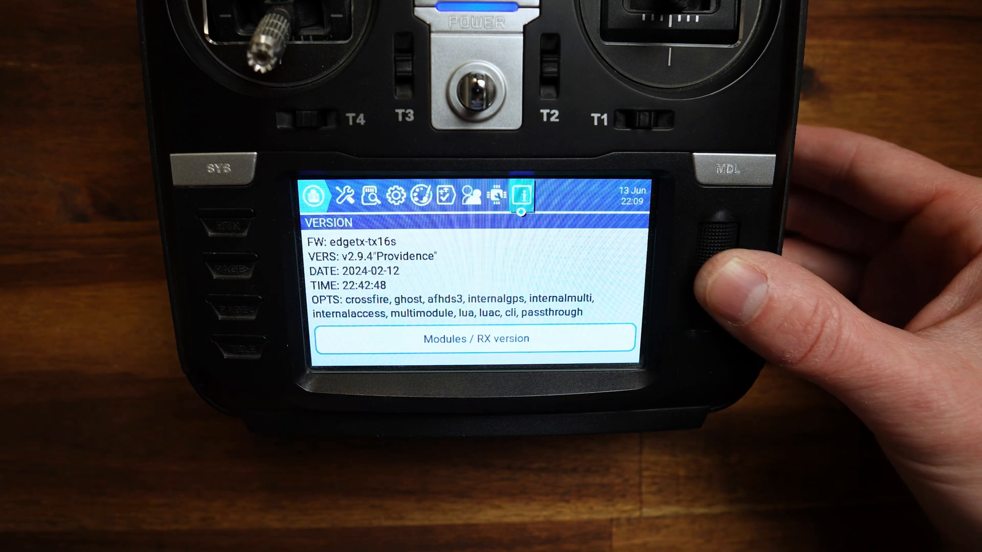
Step: Check the radio's EdgeTX firmware version and its modules and receiver version, then return to the home screen
key("Return")
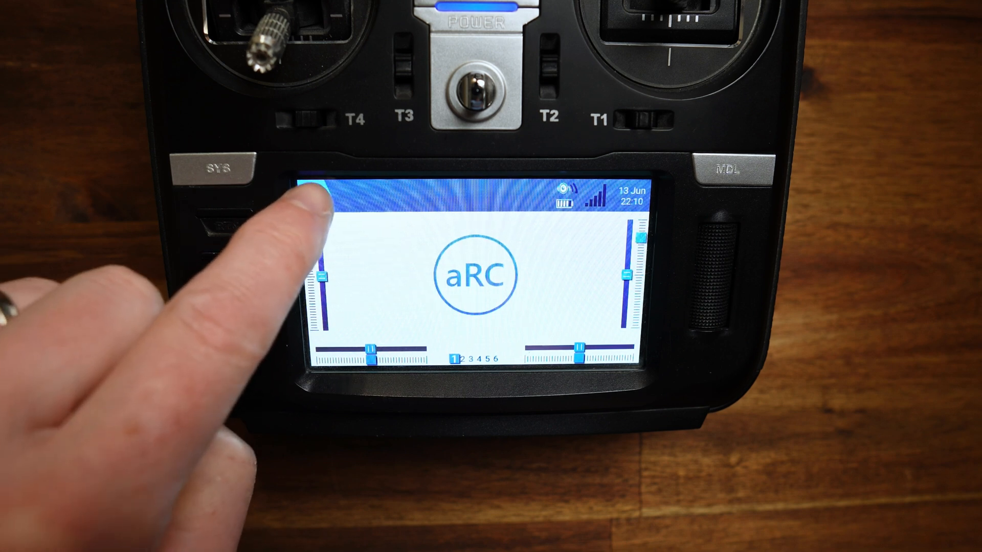
left_click(312, 197)
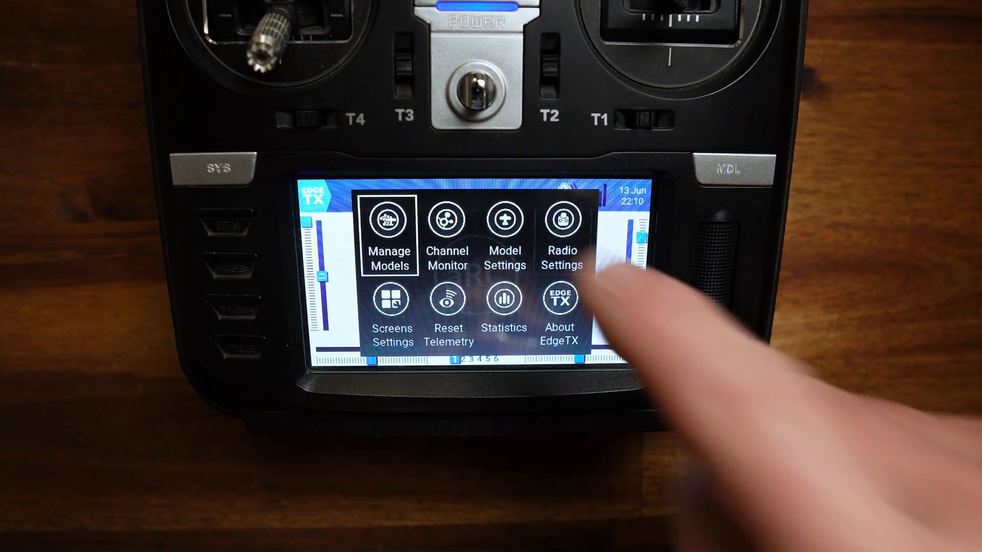
left_click(562, 241)
left_click(522, 194)
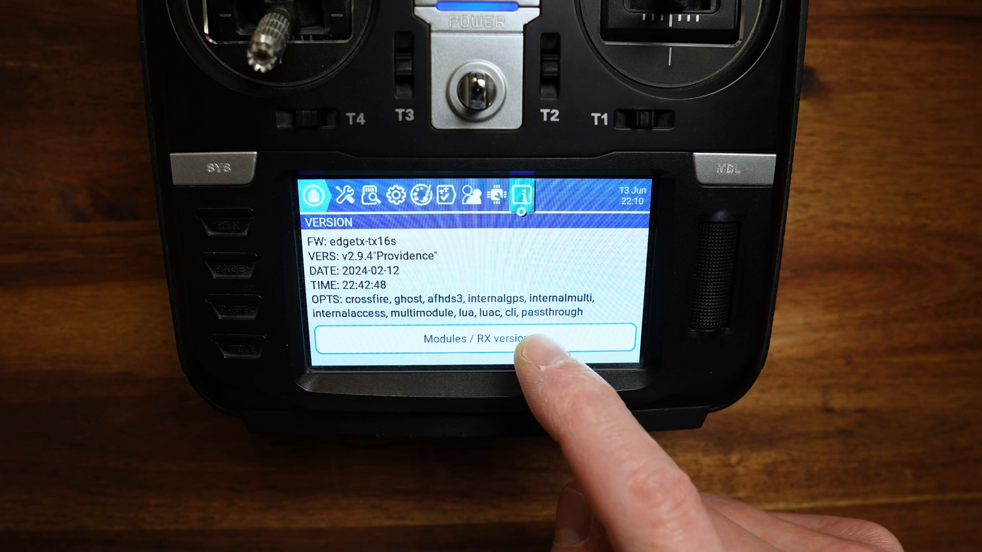
left_click(494, 345)
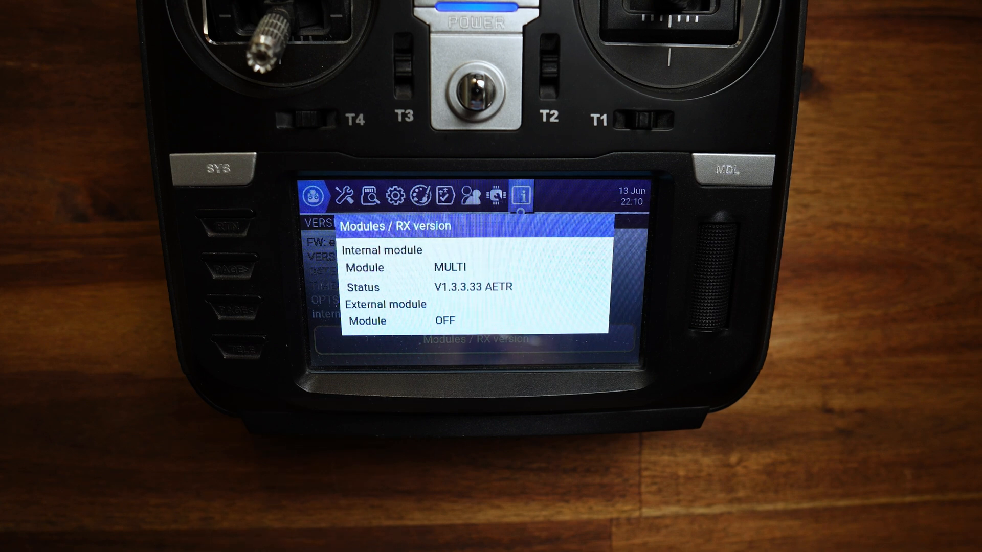
left_click(317, 197)
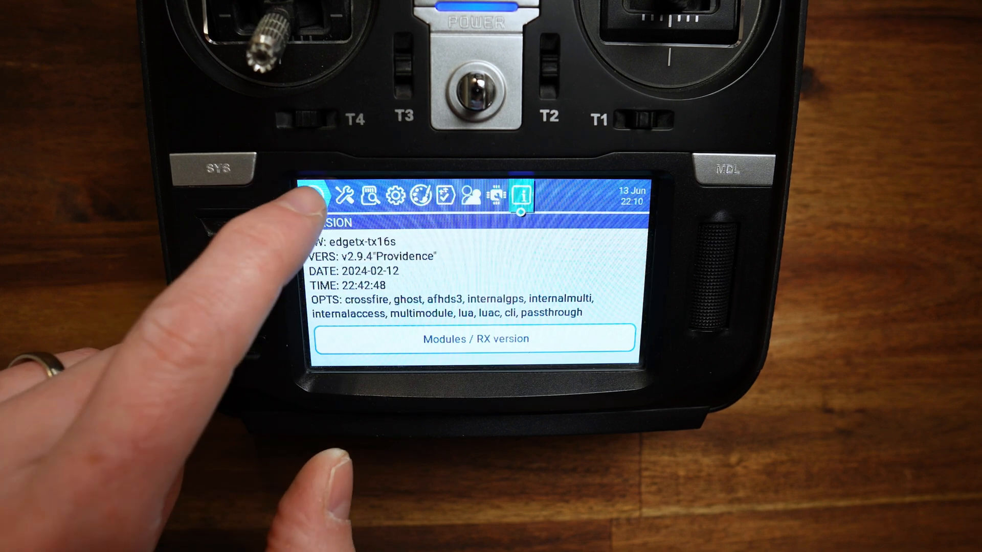
left_click(314, 197)
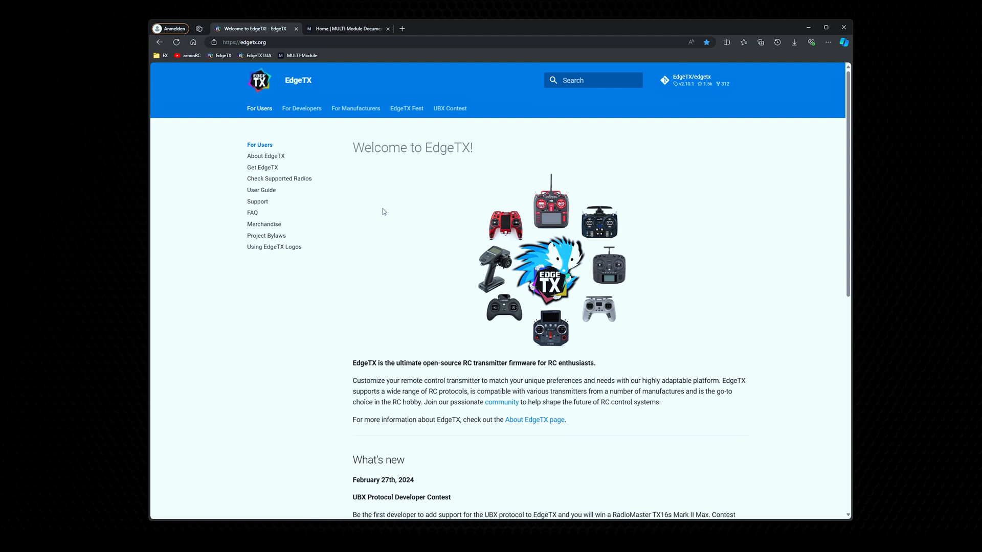
Step: In the web browser, go from the EdgeTX website to its GitHub repository and open the full list of releases
left_click(292, 42)
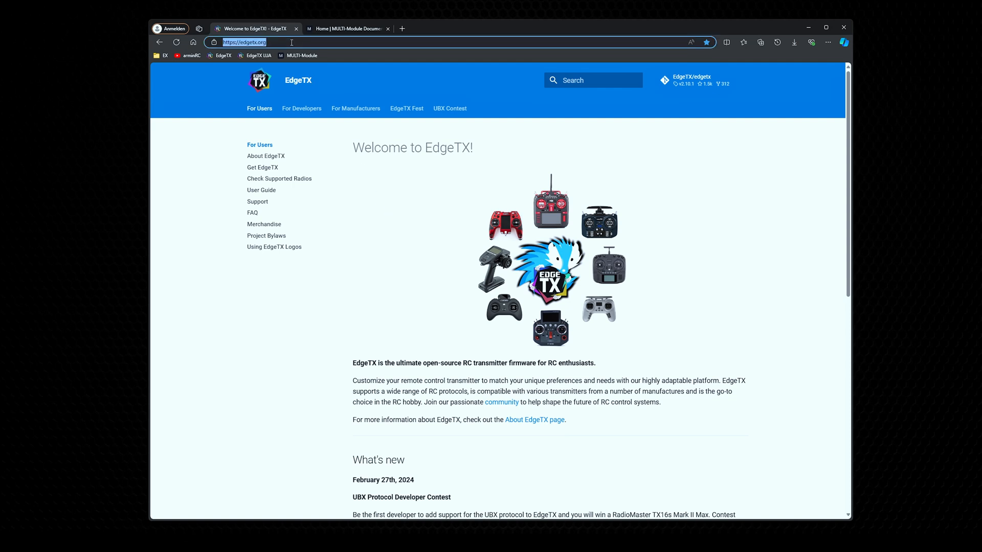
left_click(382, 207)
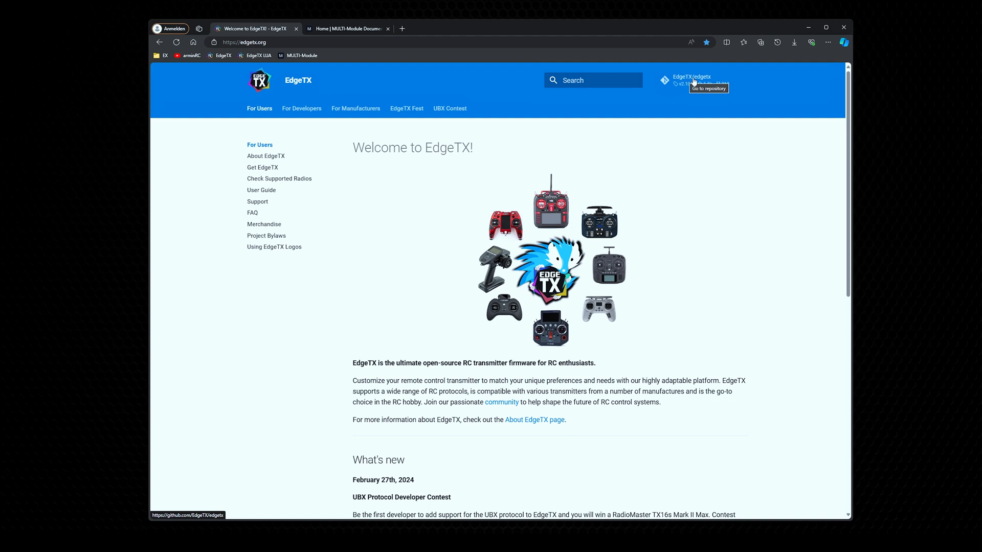
left_click(694, 83)
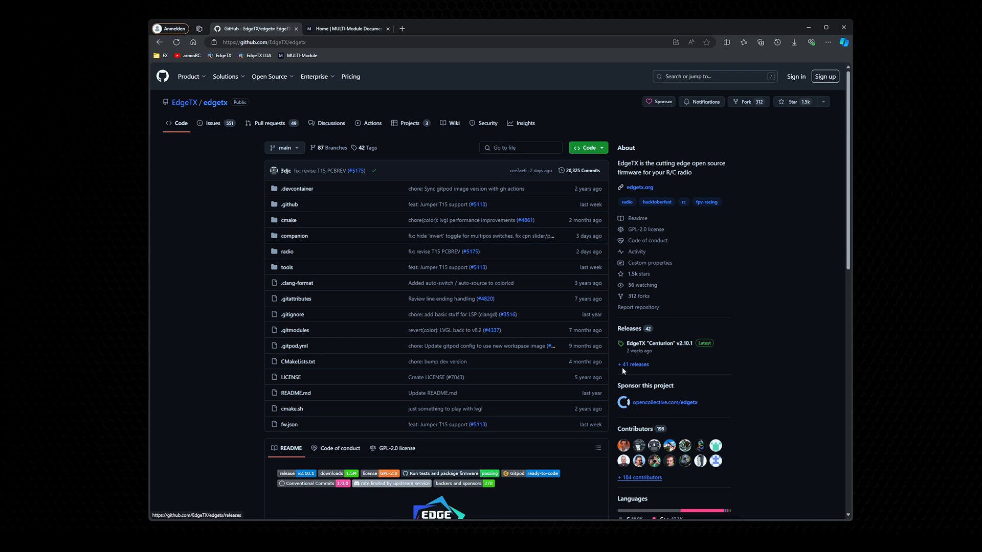
left_click(635, 365)
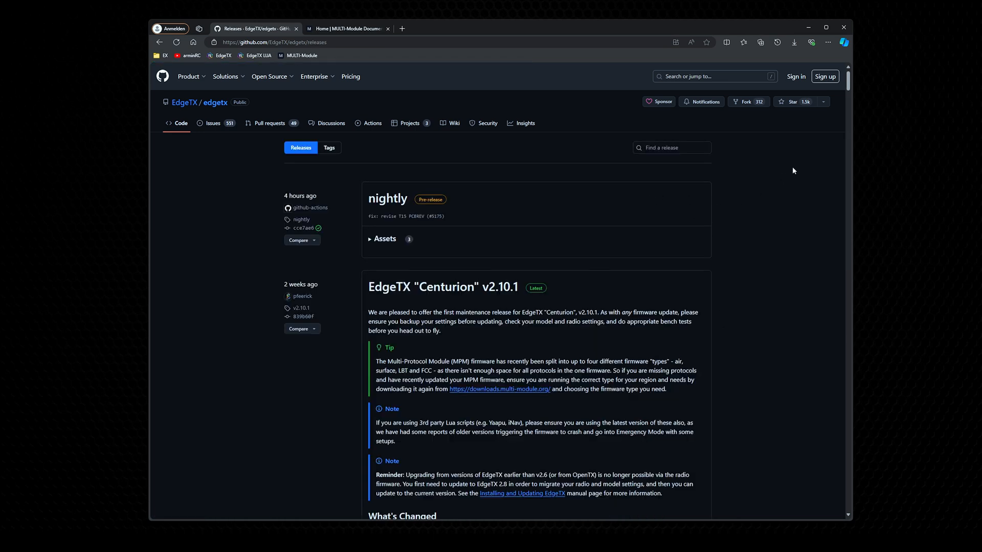
Step: Examine the downloadable assets of the EdgeTX "Providence" v2.9.4 release and of the nightly pre-release
left_click_drag(848, 81, 853, 82)
left_click_drag(848, 86, 861, 438)
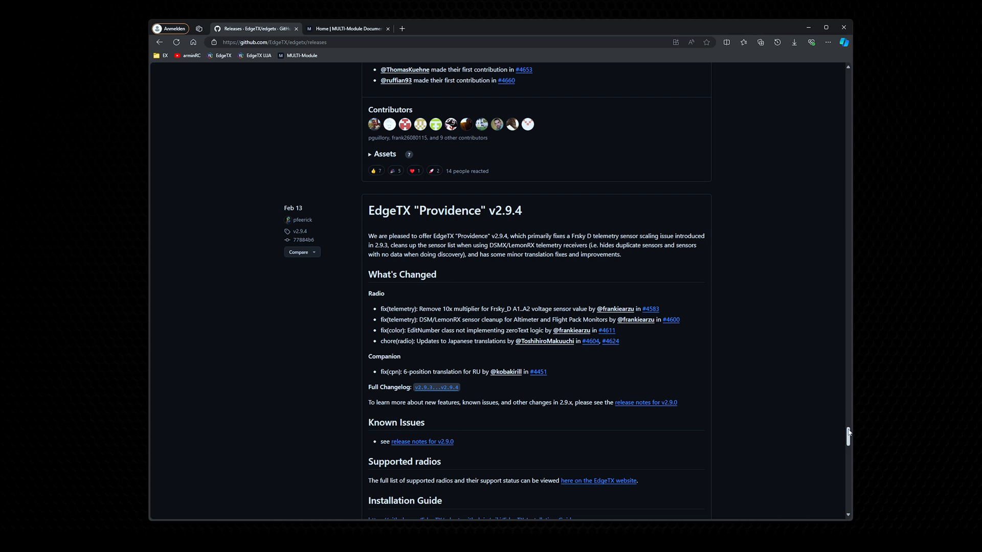
left_click_drag(850, 439, 854, 453)
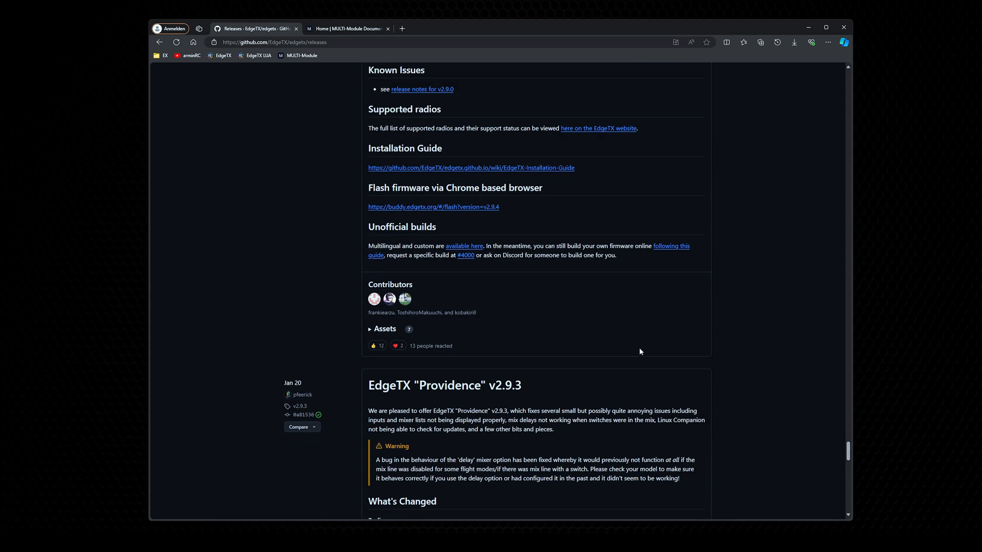
left_click(375, 331)
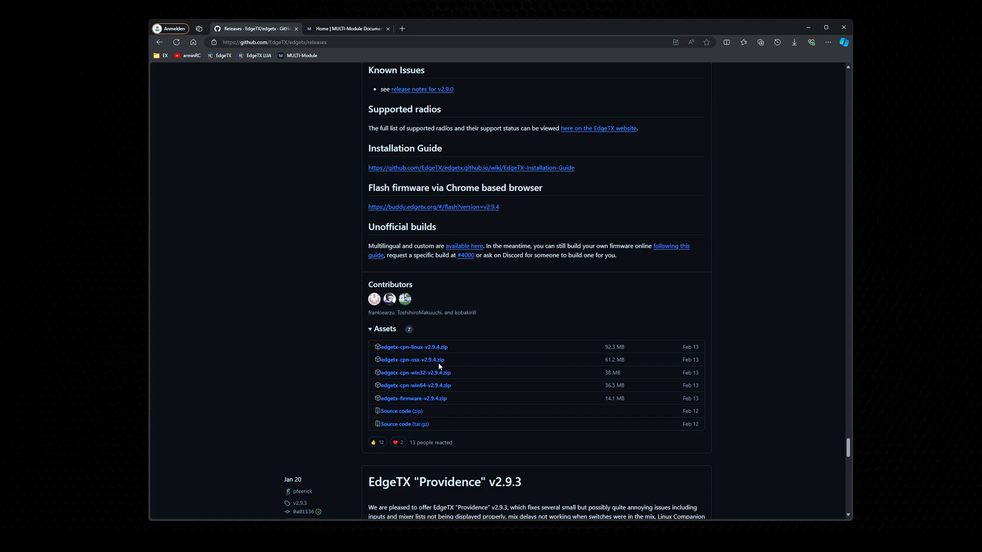
left_click_drag(855, 451, 851, 78)
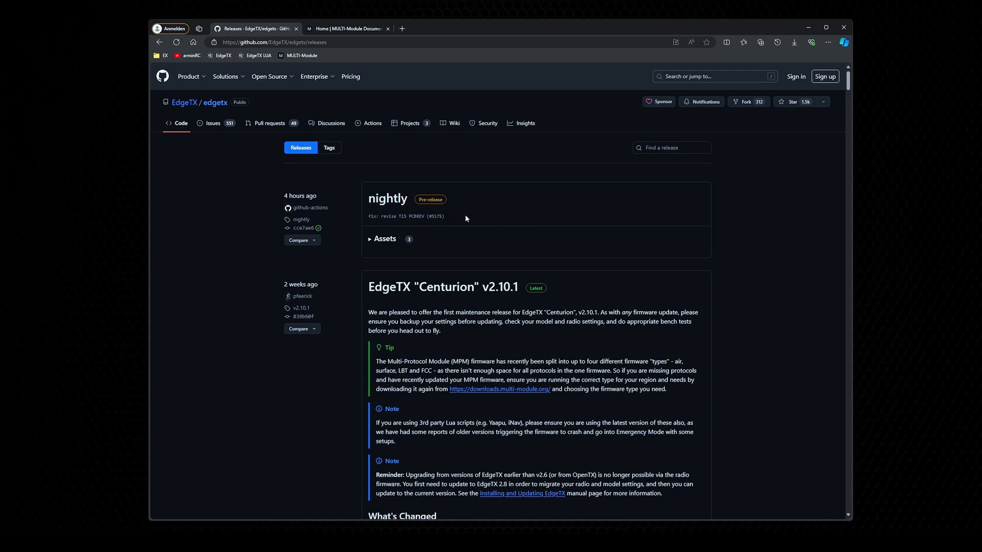
left_click(374, 240)
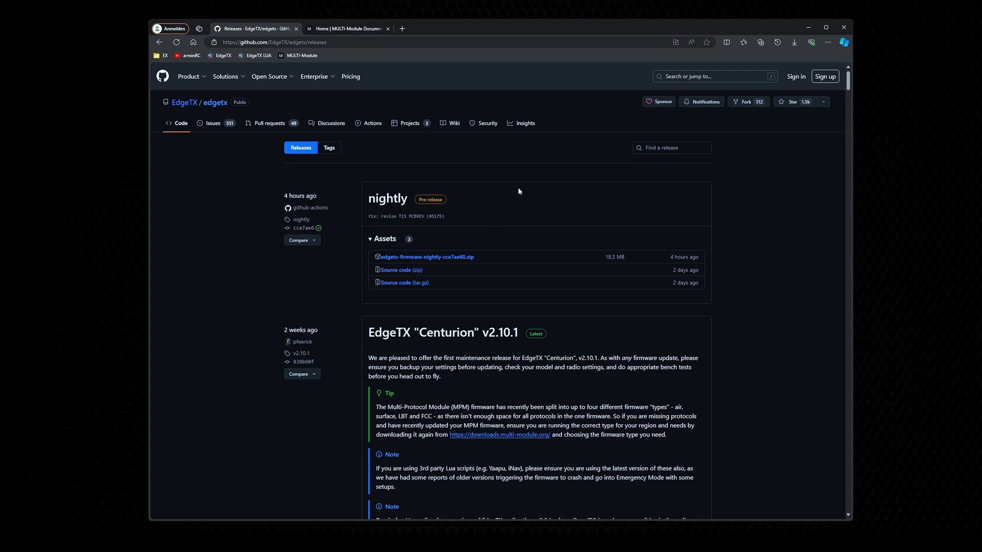
Step: Download edgetx-firmware-v2.10.1.zip from the EdgeTX website's Get EdgeTX page and save it in the edgetx_update folder
left_click(221, 55)
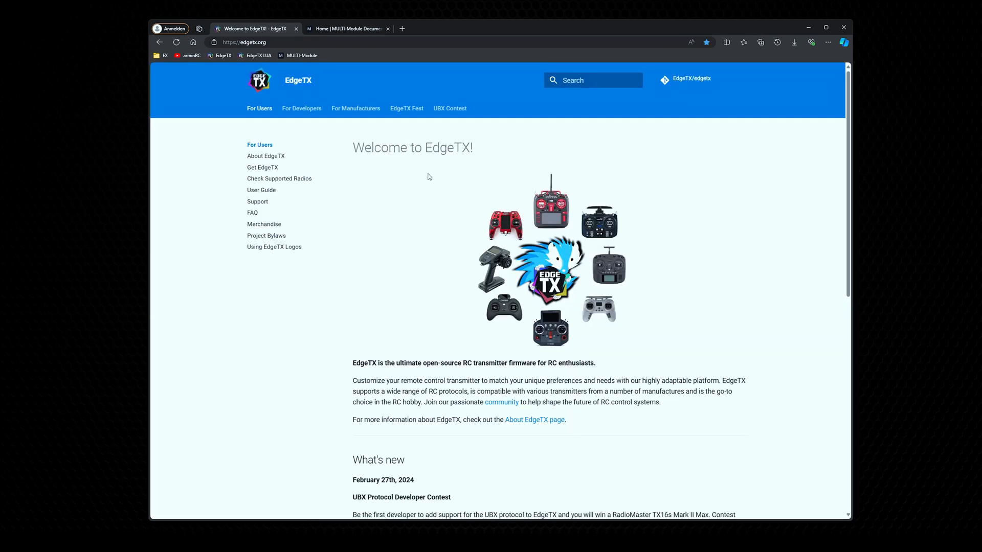
left_click(265, 168)
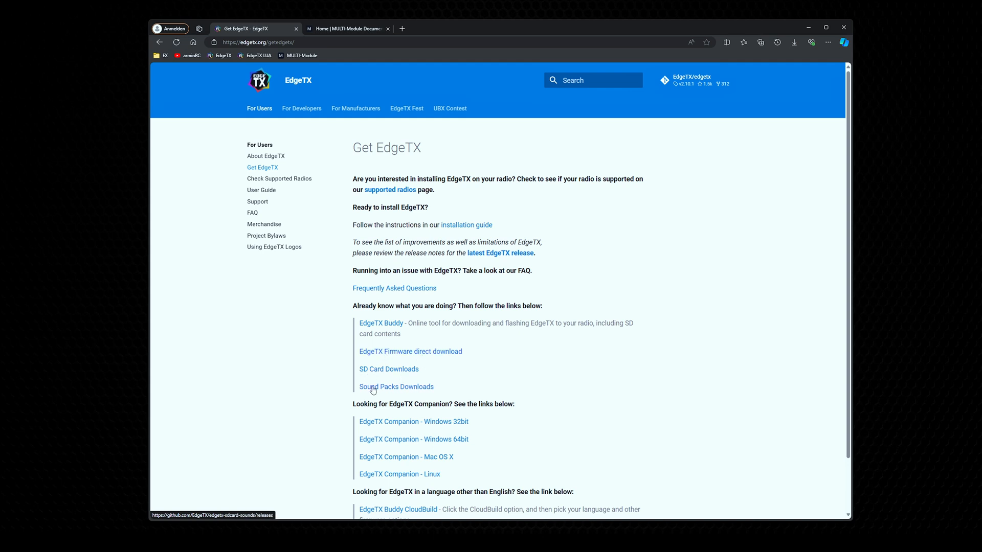
scroll(457, 391, "down", 2)
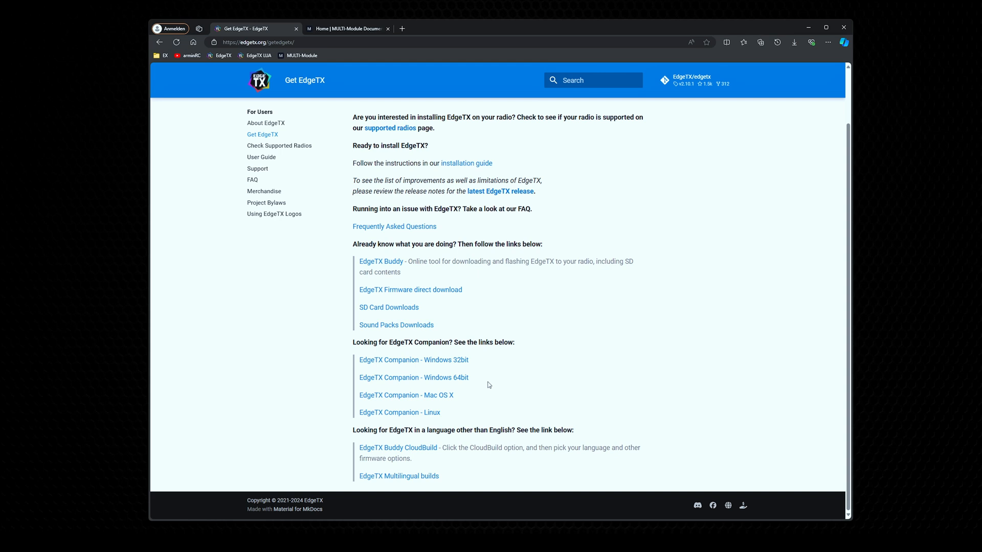
scroll(485, 389, "up", 2)
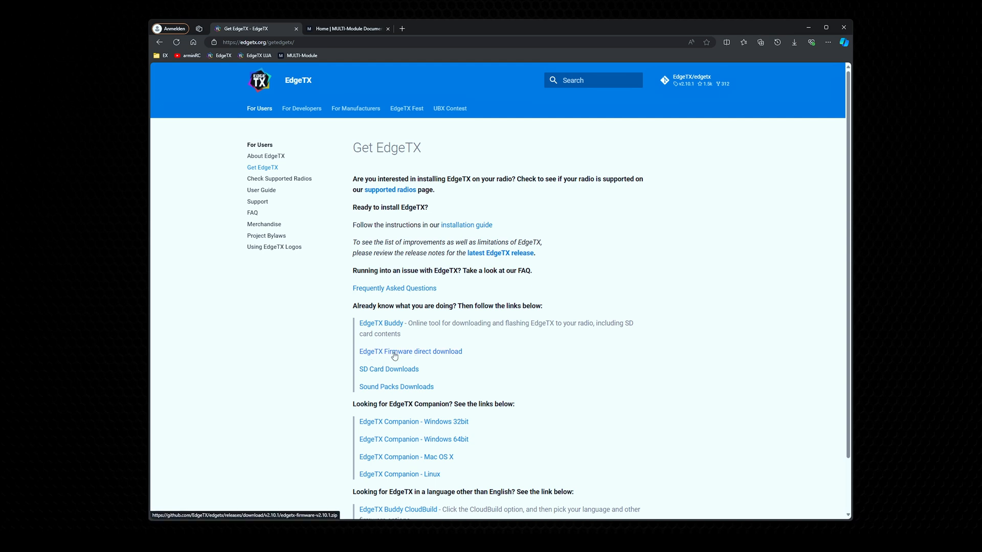
left_click(412, 353)
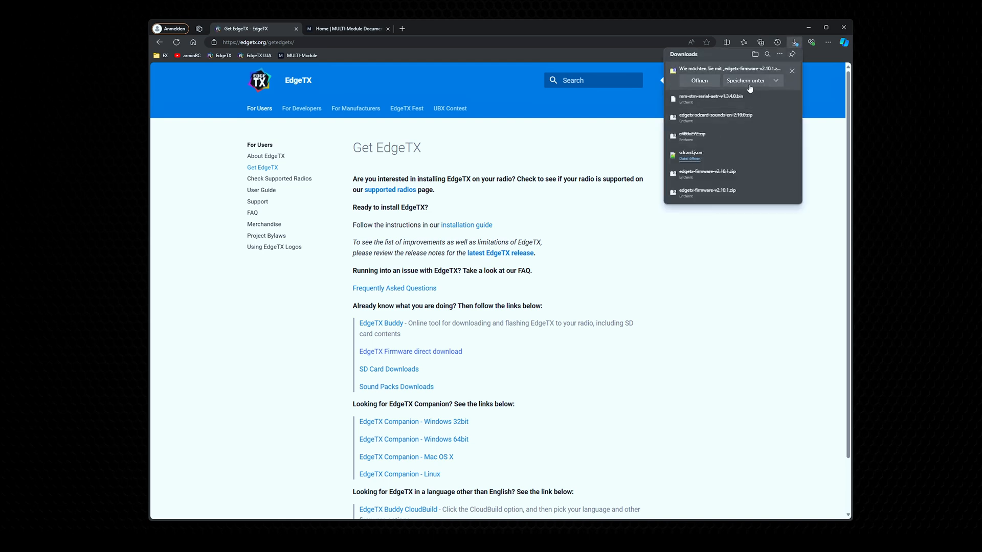
left_click(747, 81)
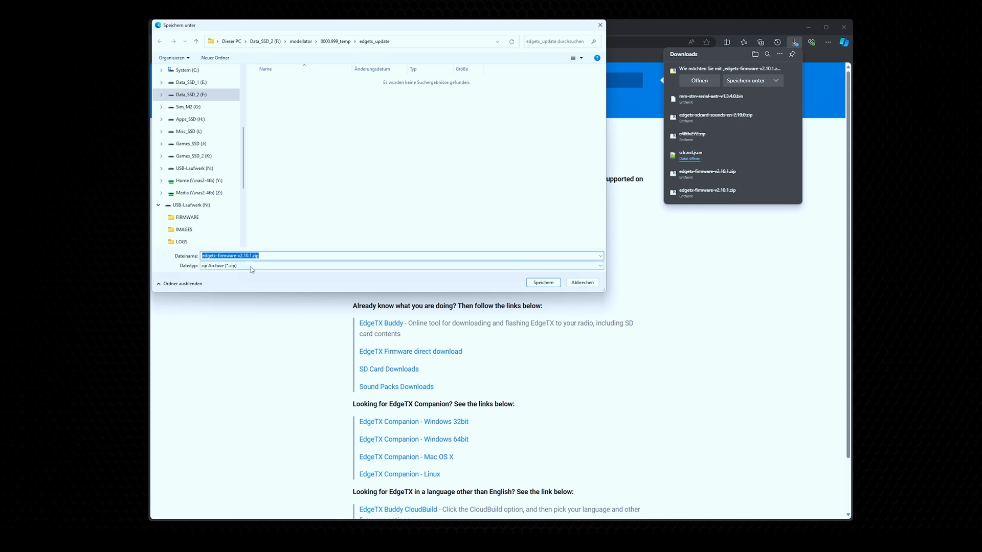
left_click(543, 282)
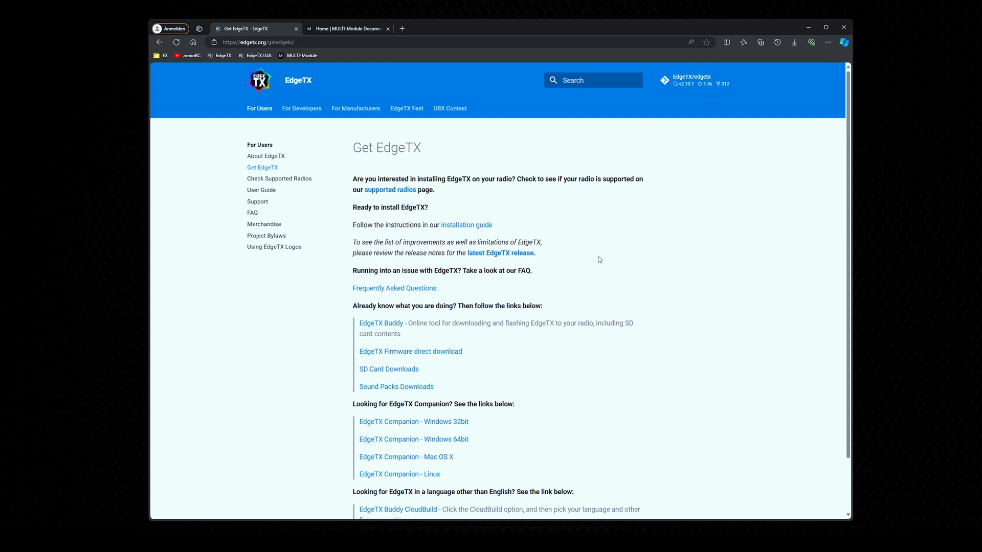
Step: Open the SD card downloads and find the assets of the EdgeTX "Centurion" v2.10.0 SD Card Pack
left_click(381, 371)
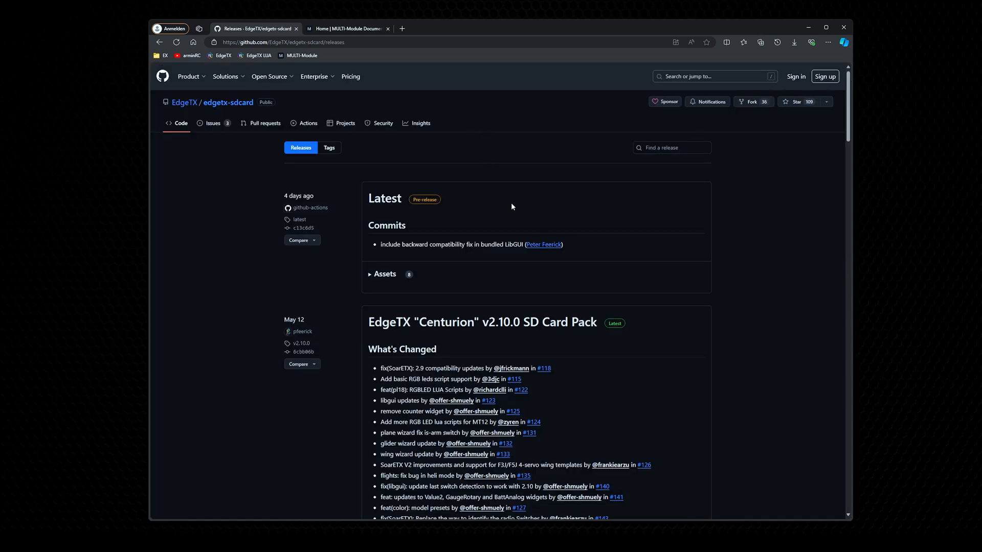
scroll(516, 240, "down", 7)
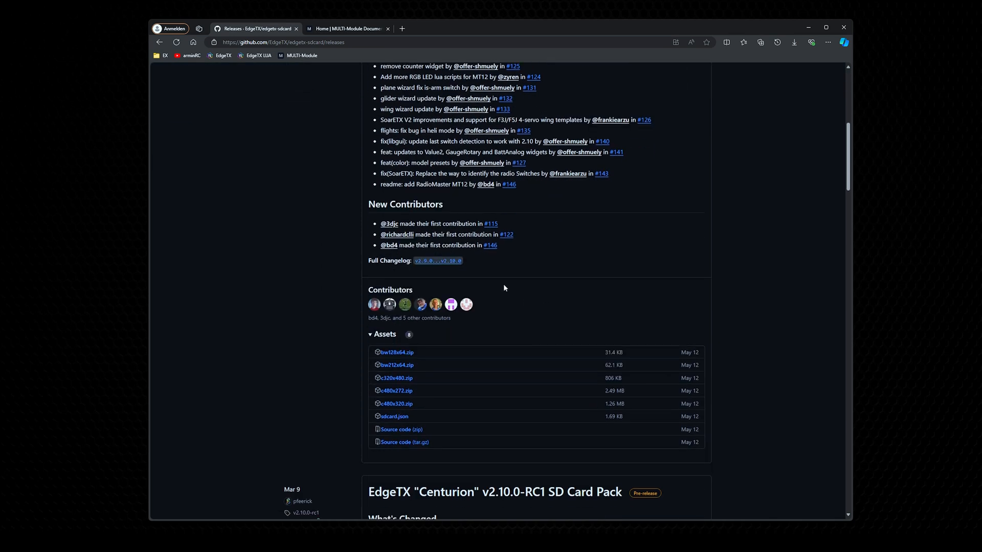
scroll(503, 288, "up", 3)
scroll(489, 327, "down", 8)
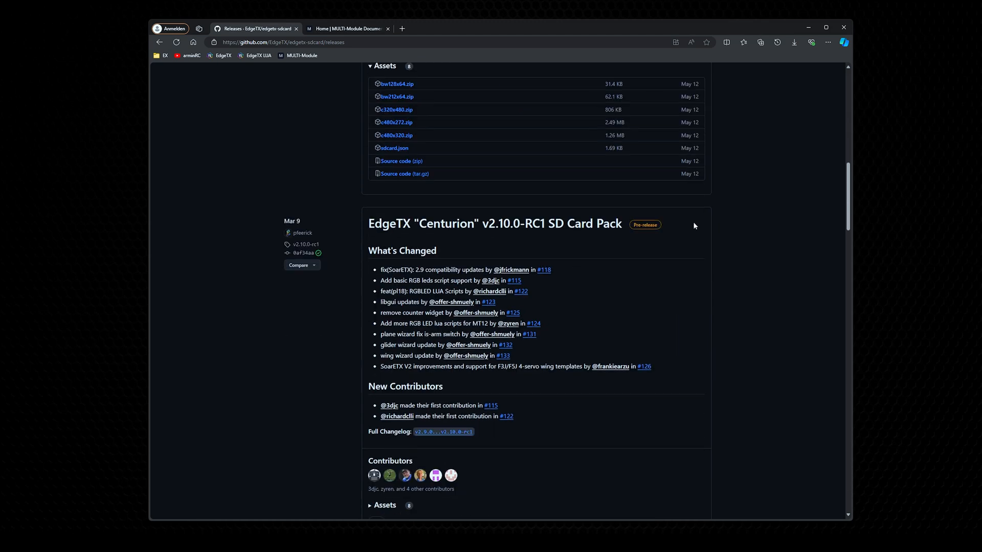
left_click_drag(844, 187, 843, 139)
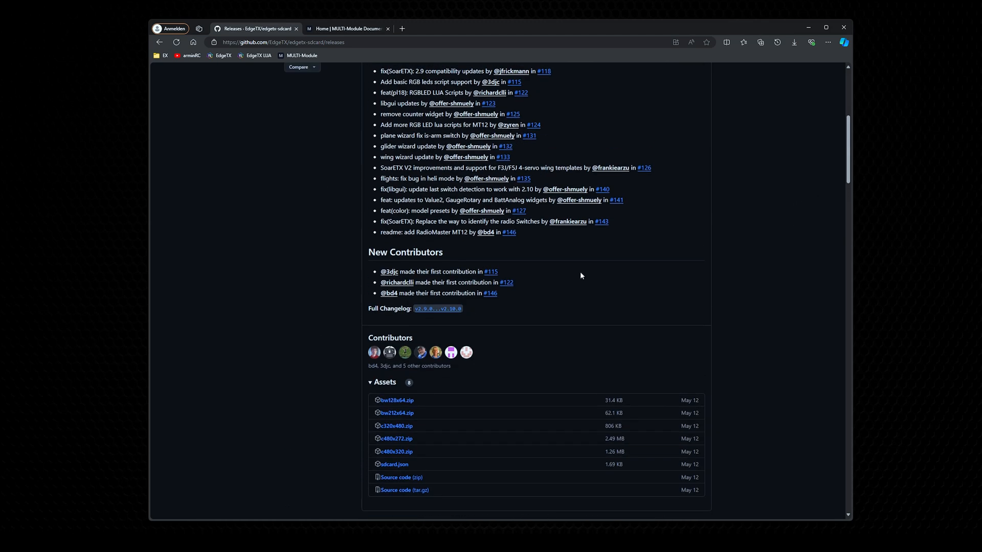
scroll(479, 382, "down", 1)
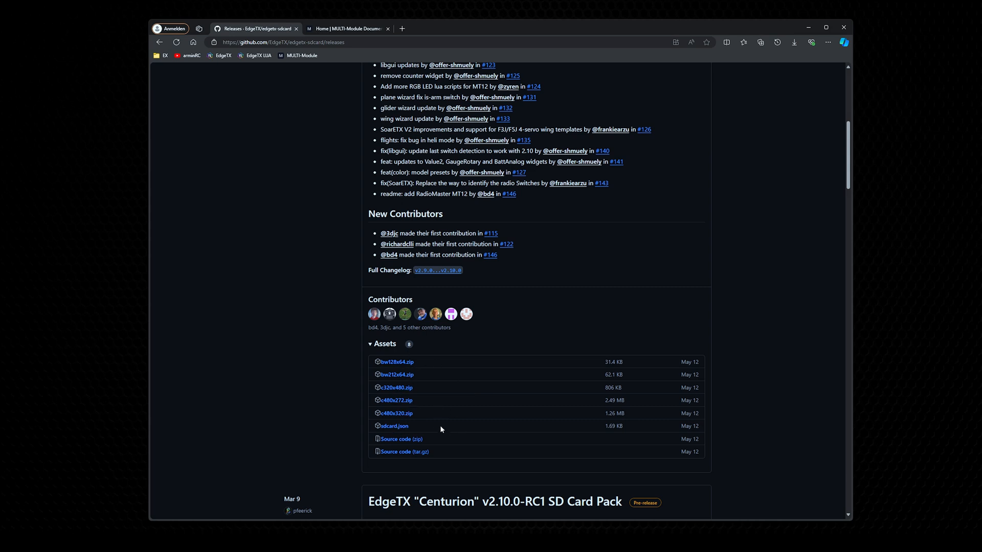
Step: Open the pack's sdcard.json in Notepad++ and examine its list of supported radio targets
left_click(399, 427)
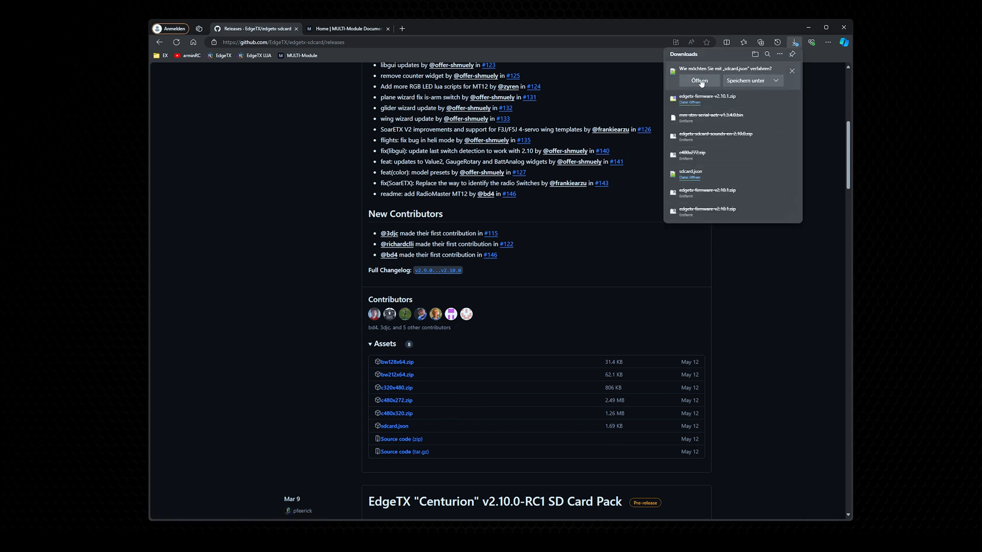
left_click(700, 81)
left_click(518, 281)
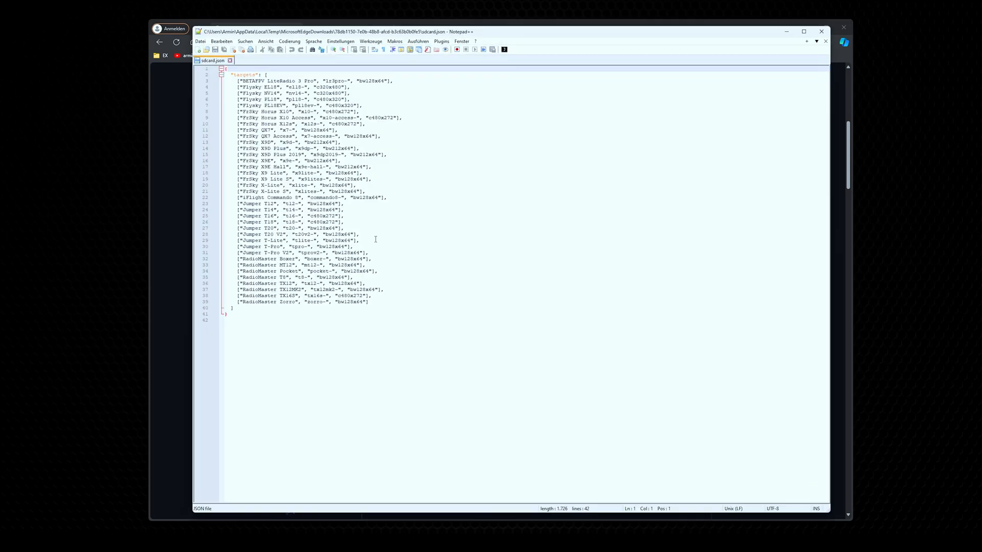
left_click_drag(238, 80, 371, 303)
left_click(412, 259)
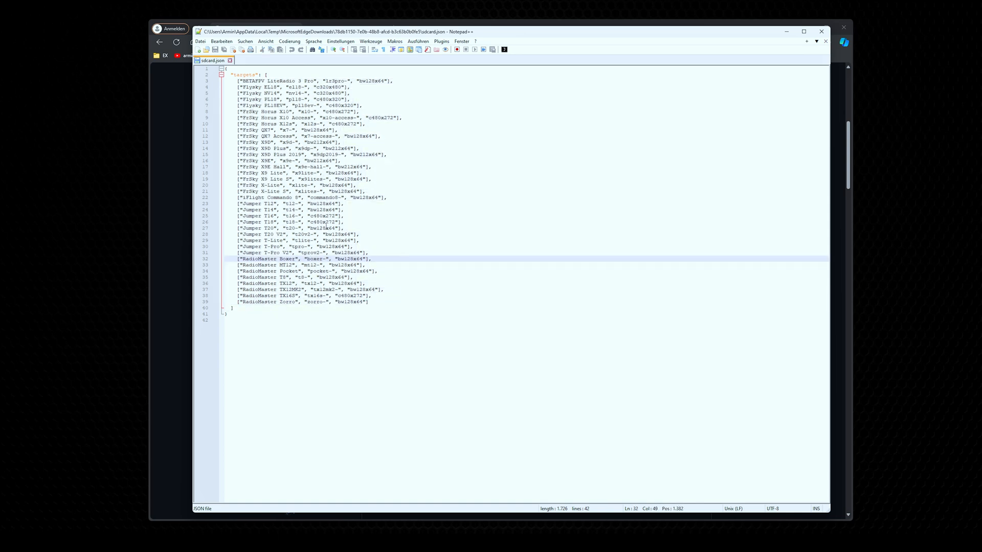
Step: Look up which SD card package belongs to the RadioMaster MT12 and to the Jumper T12 in sdcard.json
left_click_drag(242, 264, 290, 266)
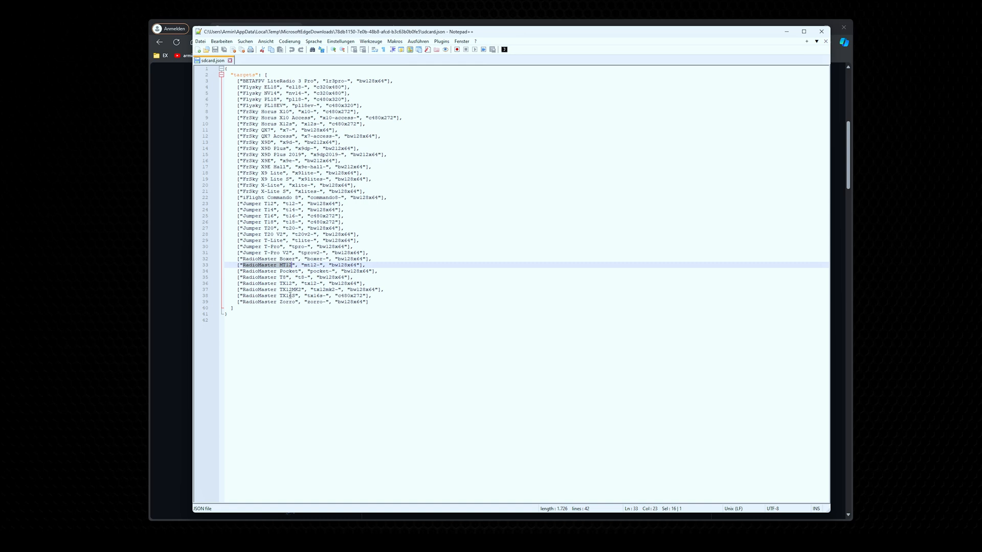
left_click_drag(333, 265, 358, 266)
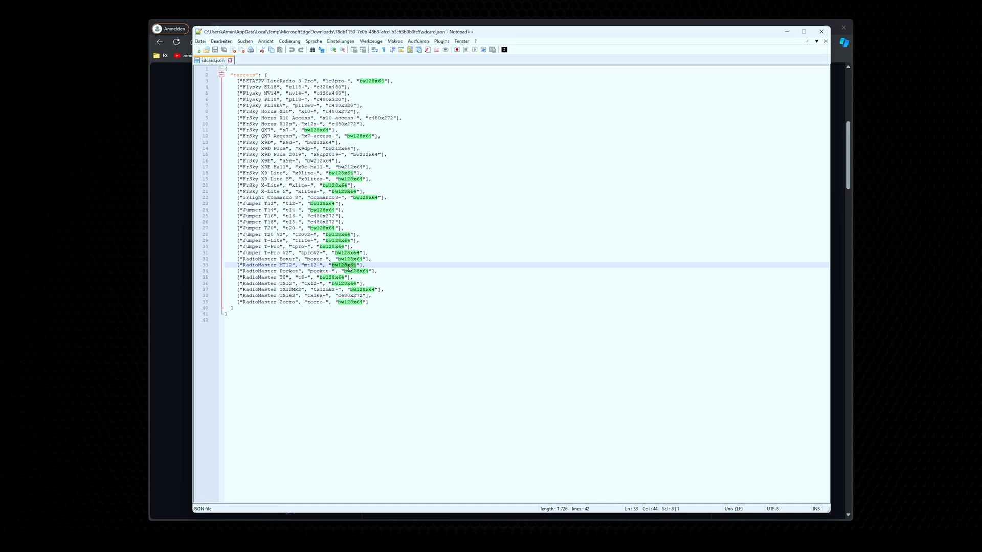
left_click(302, 222)
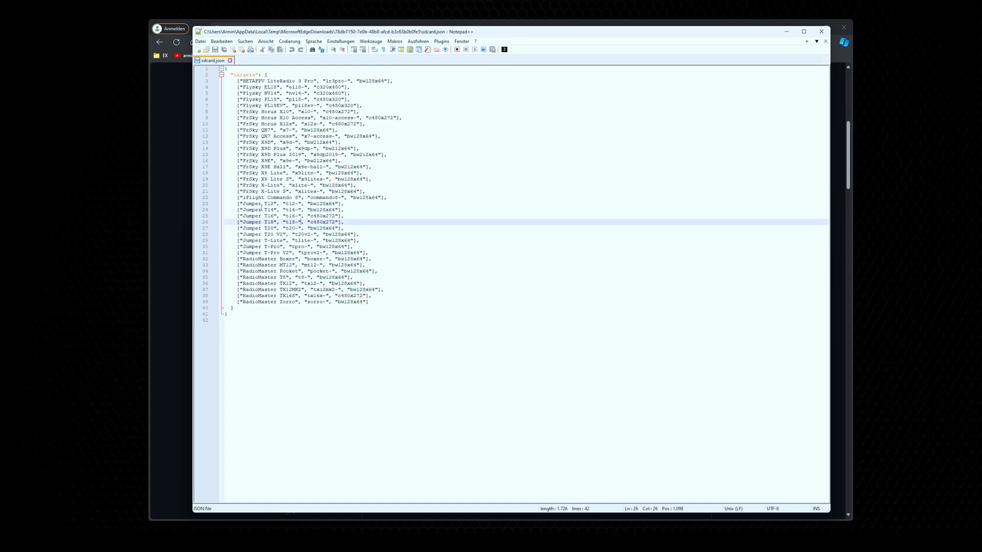
left_click_drag(243, 203, 271, 204)
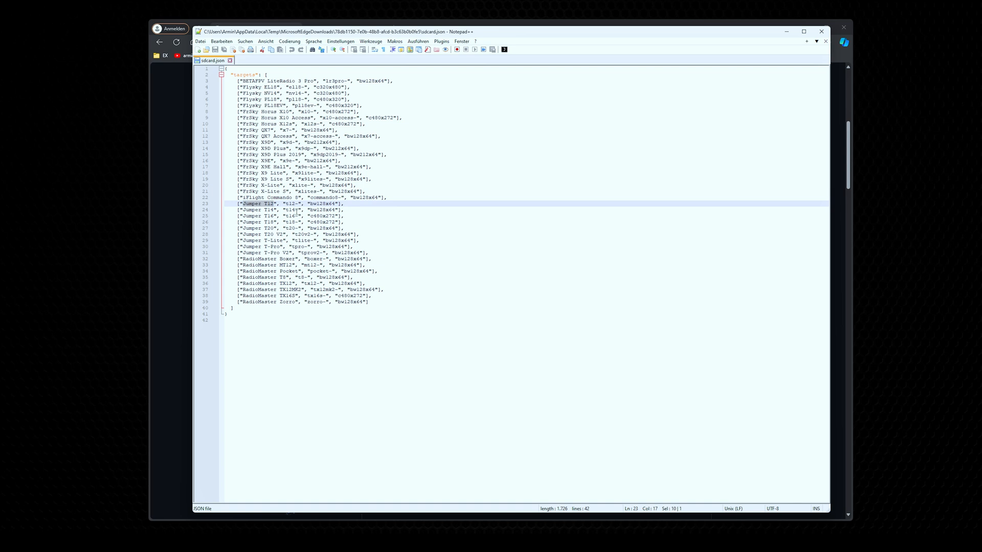
left_click_drag(310, 204, 336, 203)
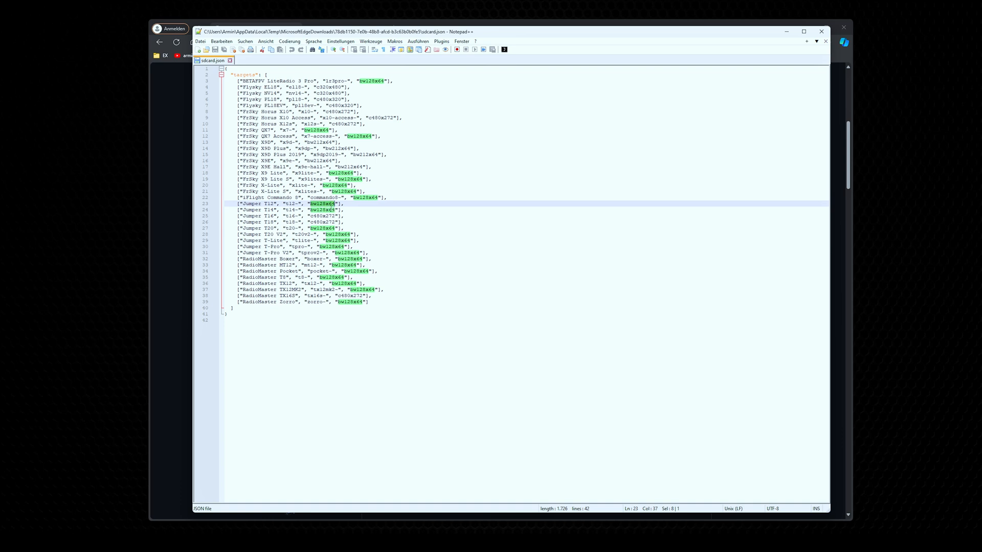
Step: Close sdcard.json and download c480x272.zip from the v2.10.0 SD Card Pack assets into the edgetx_update folder
left_click(348, 205)
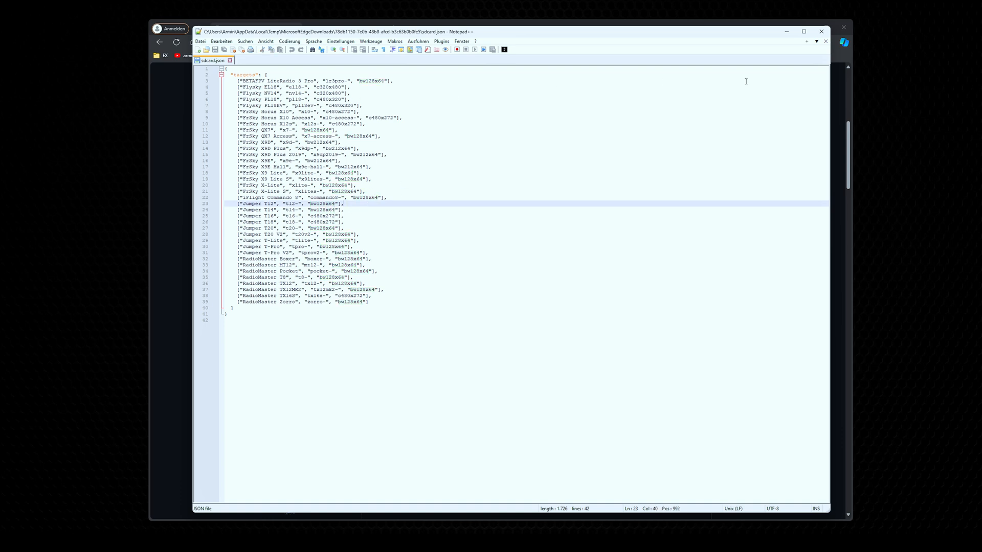
left_click(822, 31)
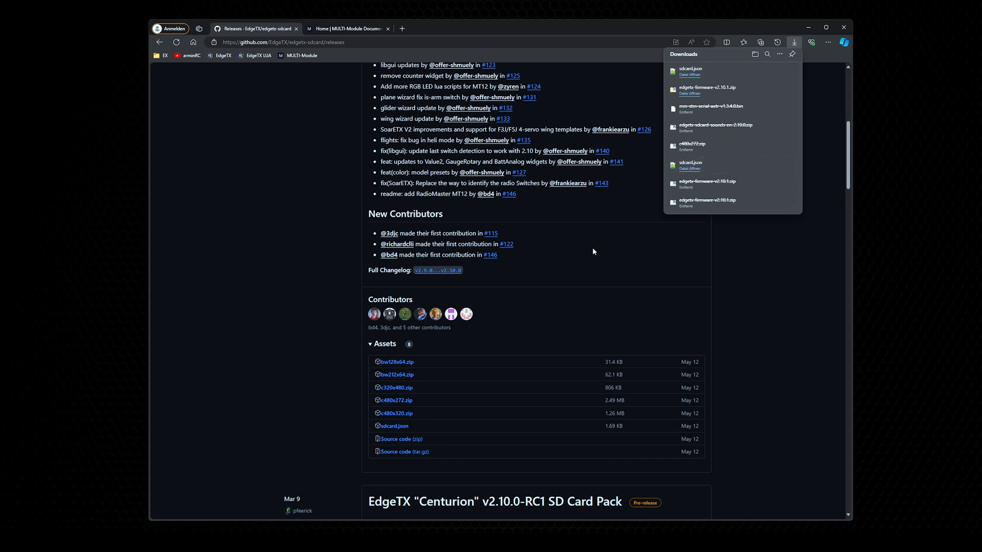
left_click(604, 253)
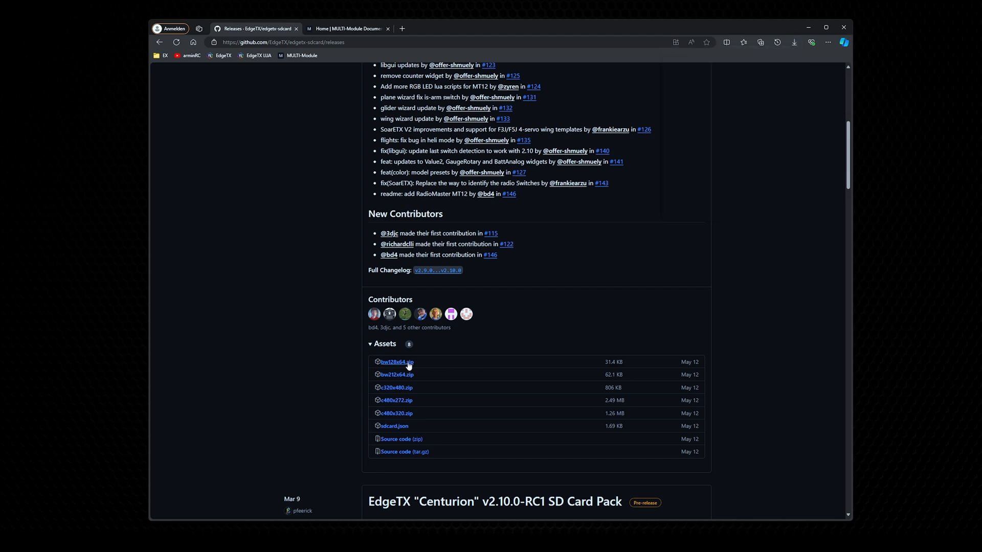
left_click(403, 402)
left_click(746, 81)
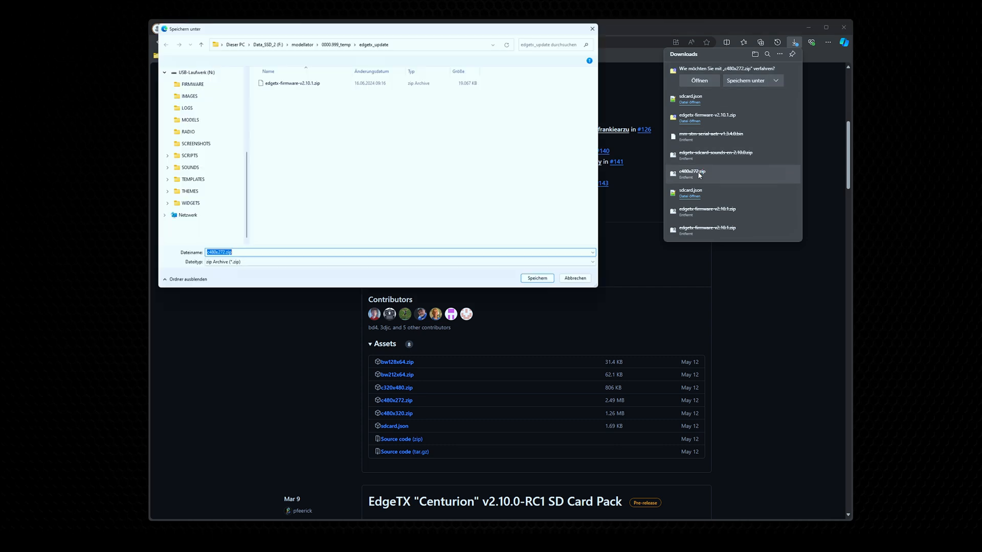
left_click(542, 282)
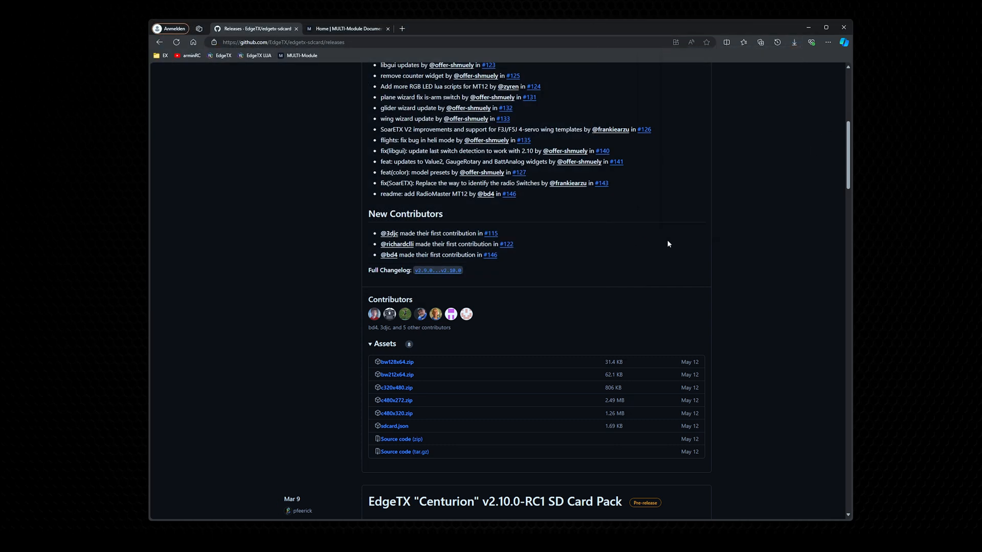
Step: Open the Sound Packs Downloads from the EdgeTX website's Get EdgeTX page and find the v2.10.0 assets
scroll(843, 156, "up", 6)
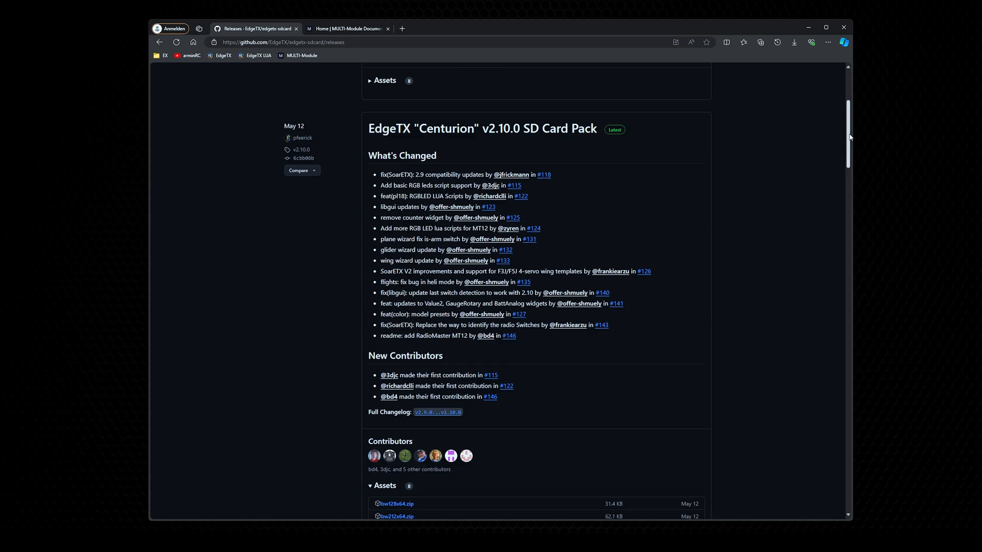
left_click(223, 55)
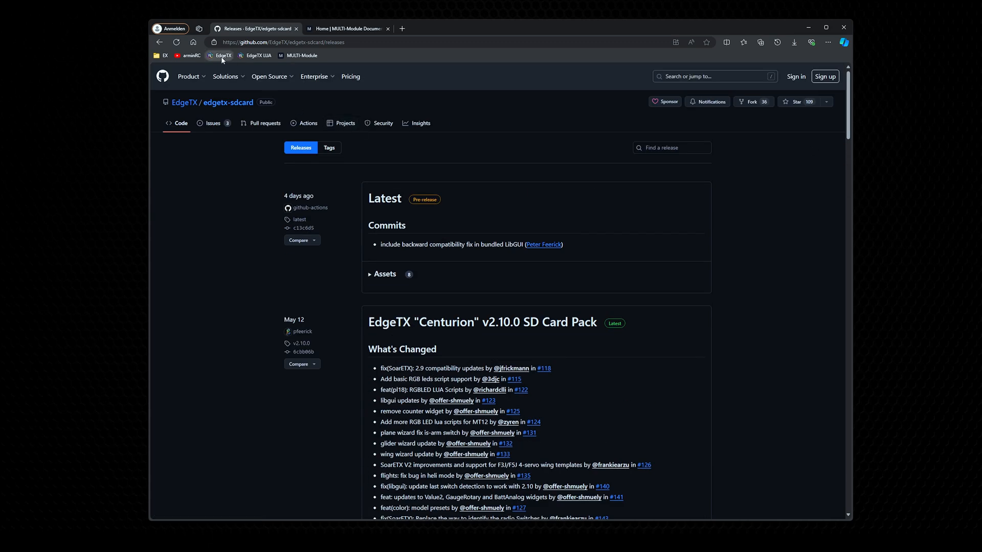
scroll(296, 185, "down", 2)
scroll(297, 184, "up", 2)
left_click(262, 162)
scroll(350, 320, "down", 2)
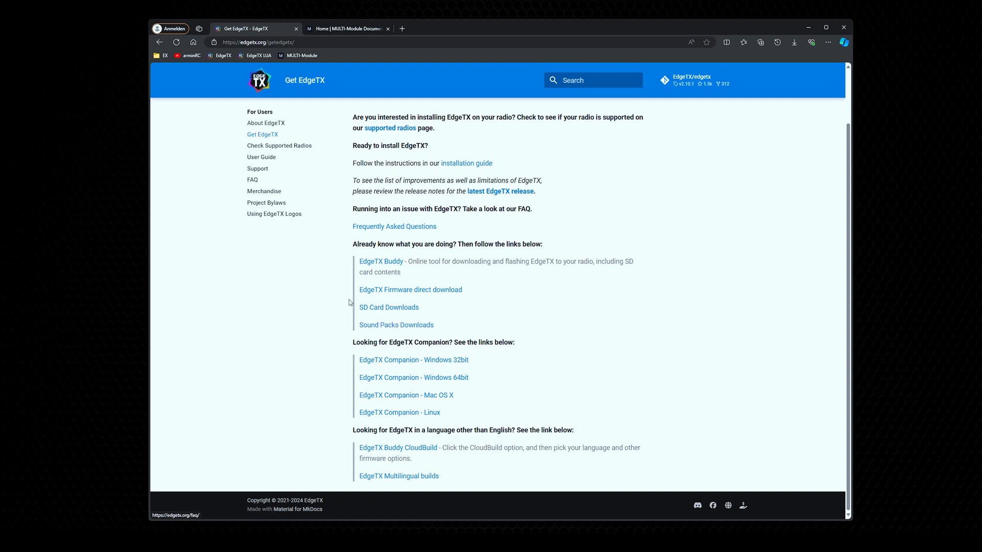
left_click(406, 327)
scroll(569, 295, "down", 10)
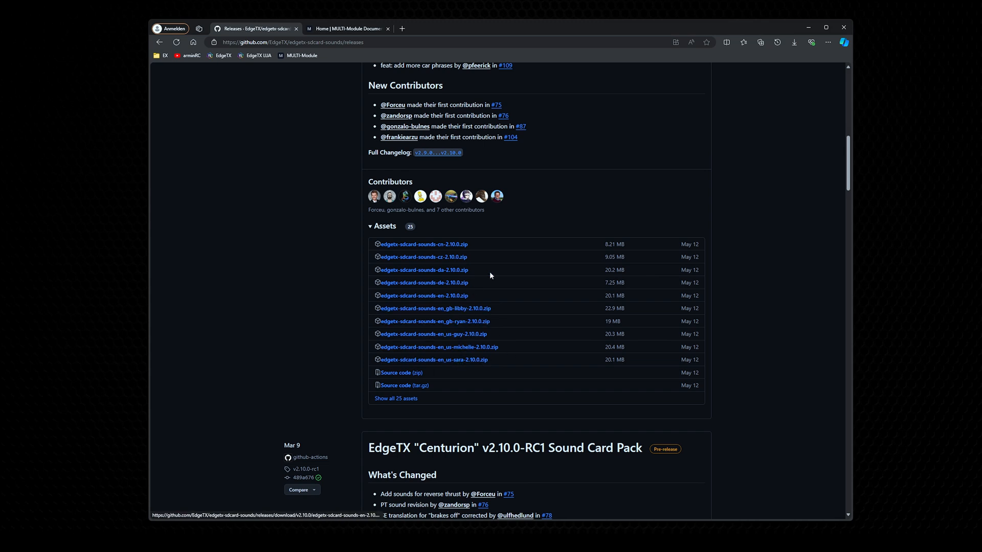
Step: Download the English sound pack edgetx-sdcard-sounds-en-2.10.0.zip and save it in the edgetx_update folder
left_click(450, 300)
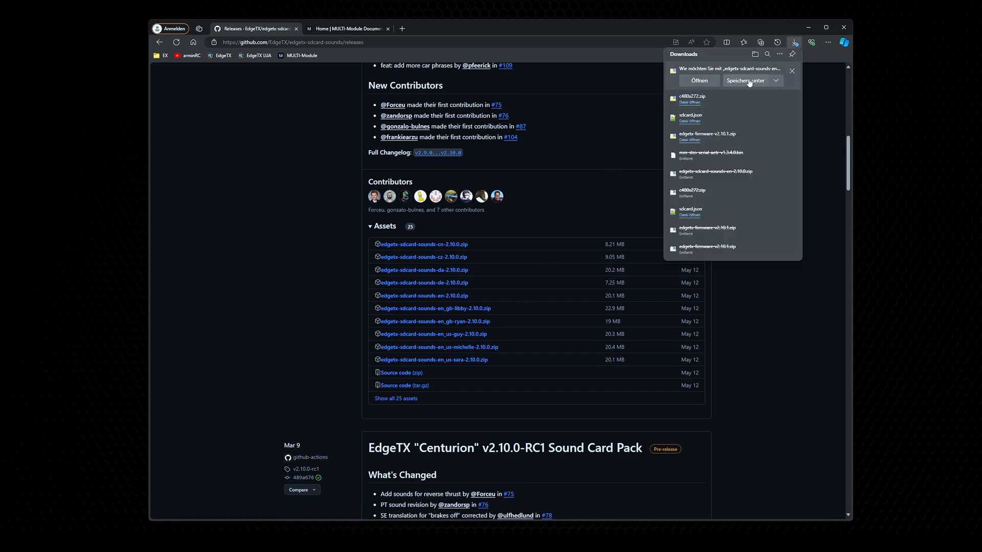
left_click(746, 81)
left_click(543, 283)
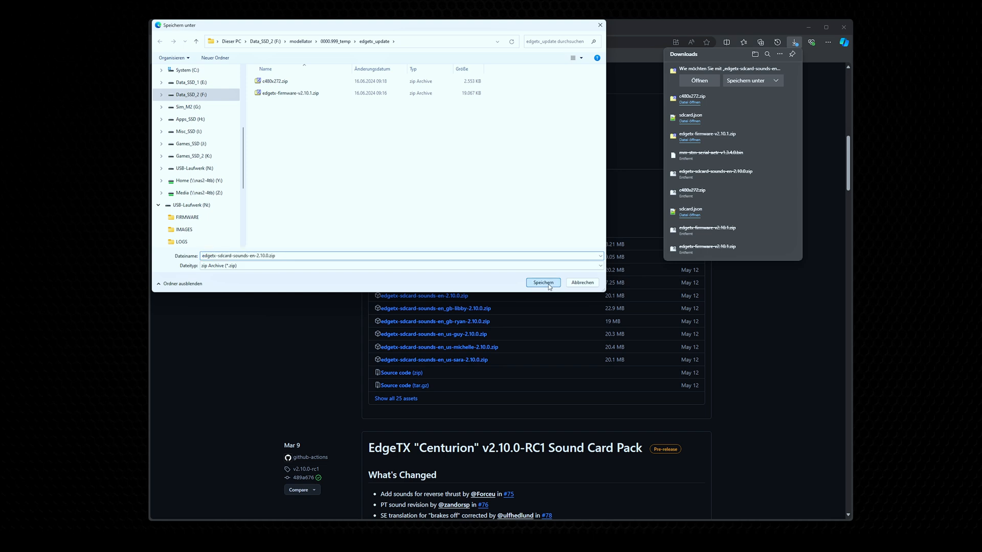
left_click(825, 124)
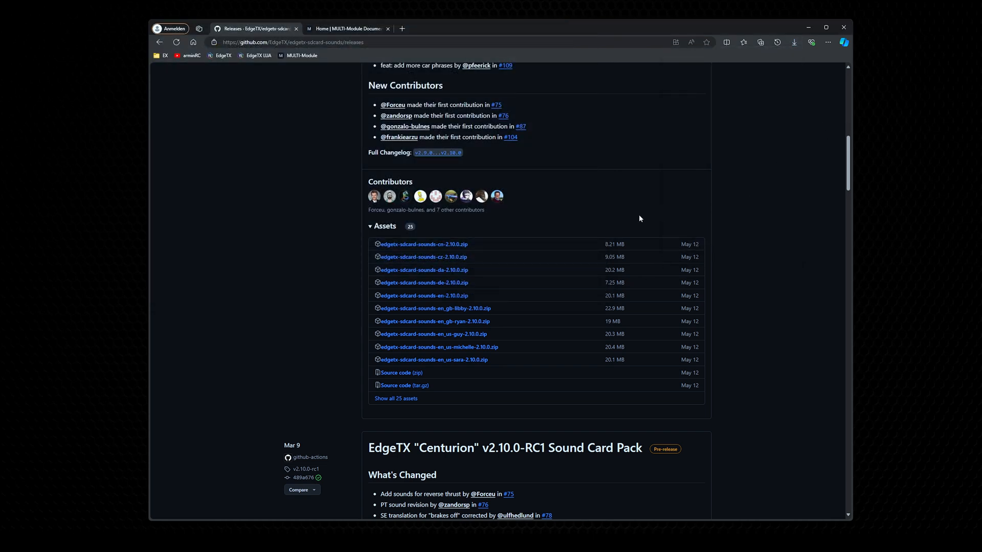
Step: Return to the EdgeTX home page, switch to the MULTI-Module website and open its firmware downloads page
left_click(213, 56)
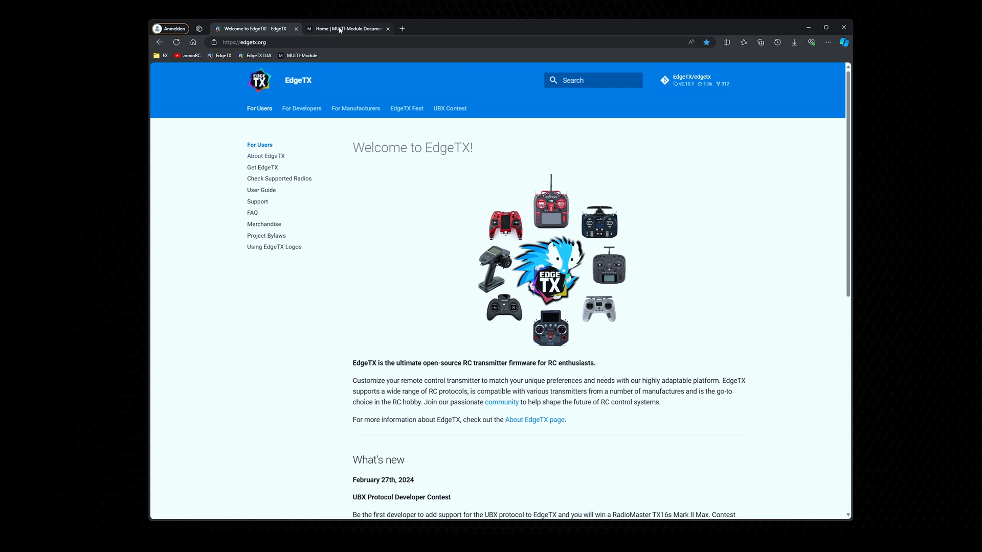
left_click(342, 30)
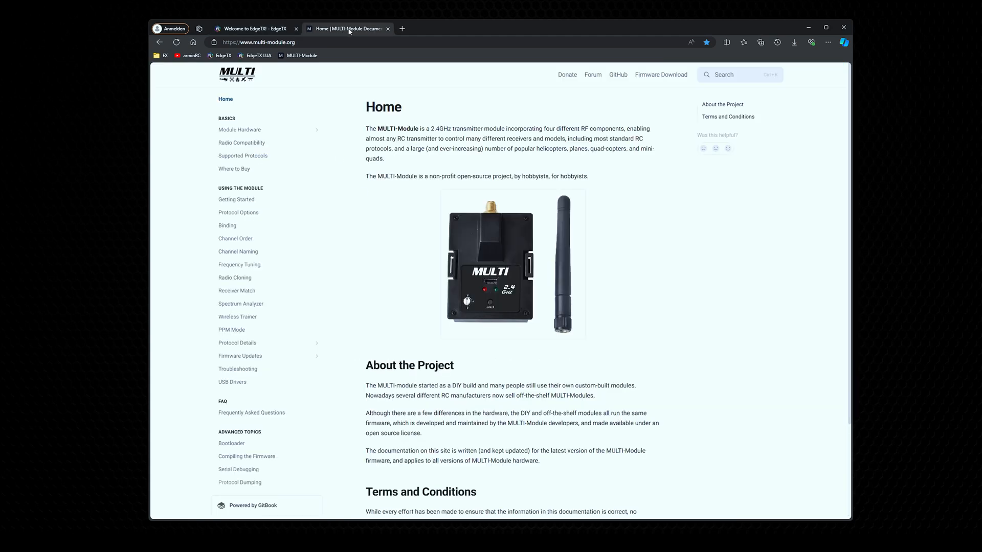
left_click(307, 42)
left_click(498, 118)
left_click(661, 76)
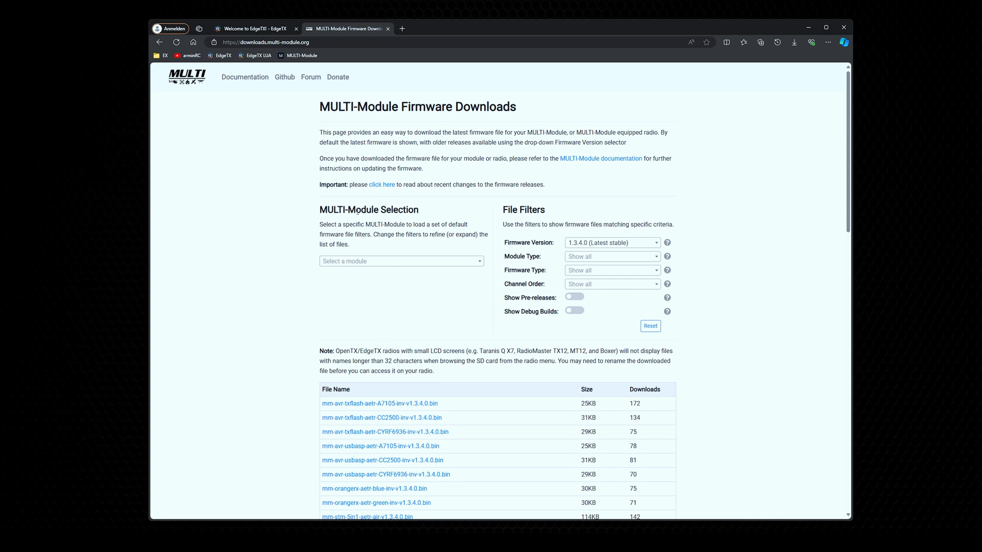
Step: Search the module selection for "radiomaster" and choose RadioMaster TX16S Internal Module (4-in-1)
left_click(410, 259)
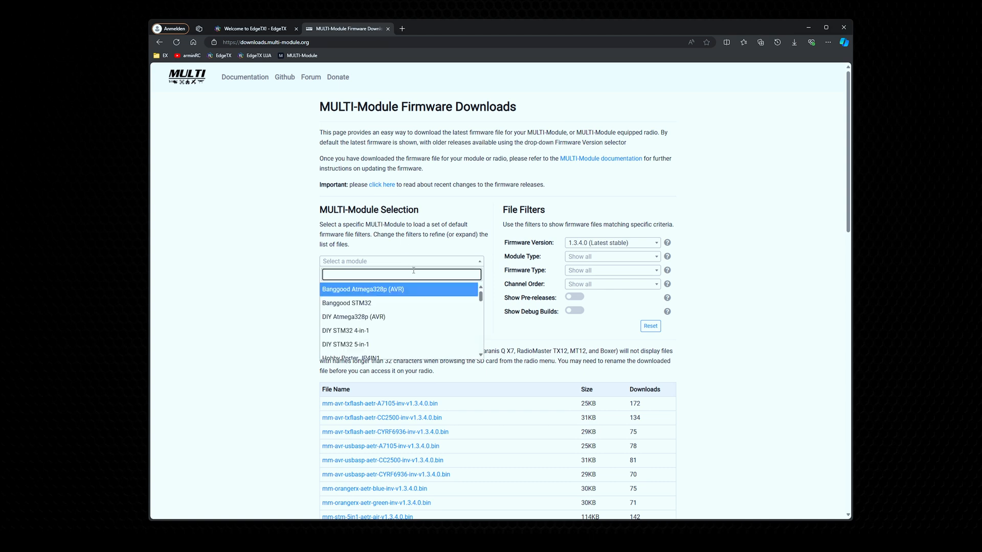
type("radiomaster")
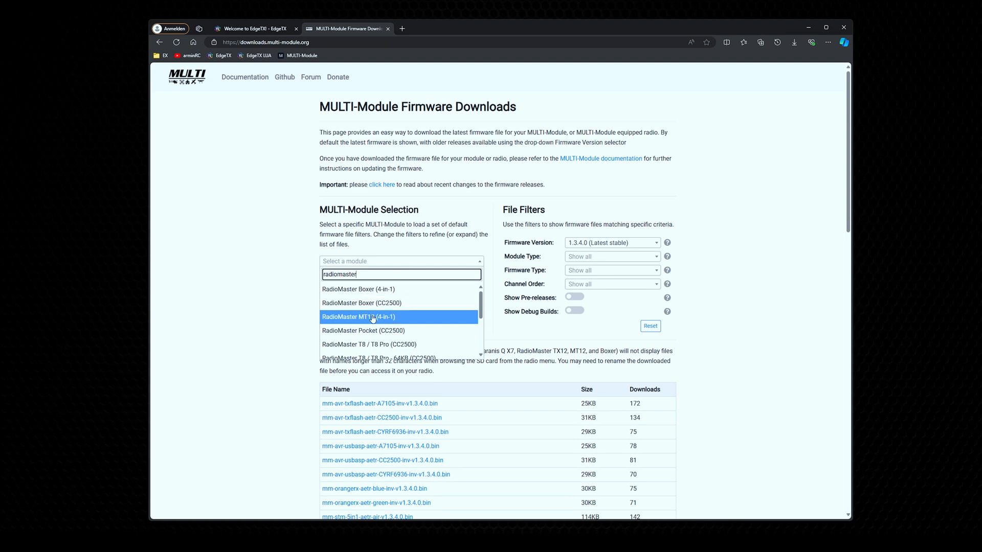
left_click_drag(480, 307, 480, 333)
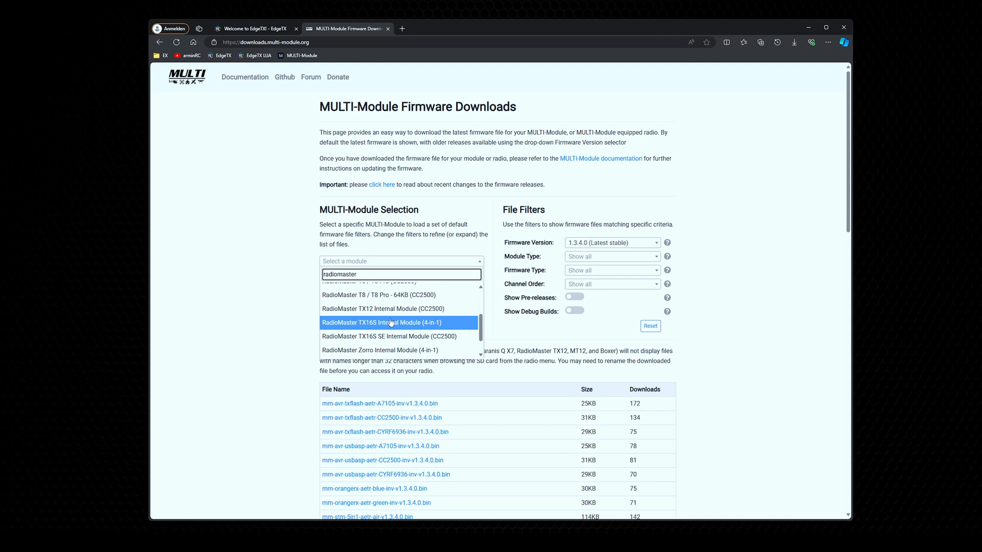
scroll(396, 324, "up", 1)
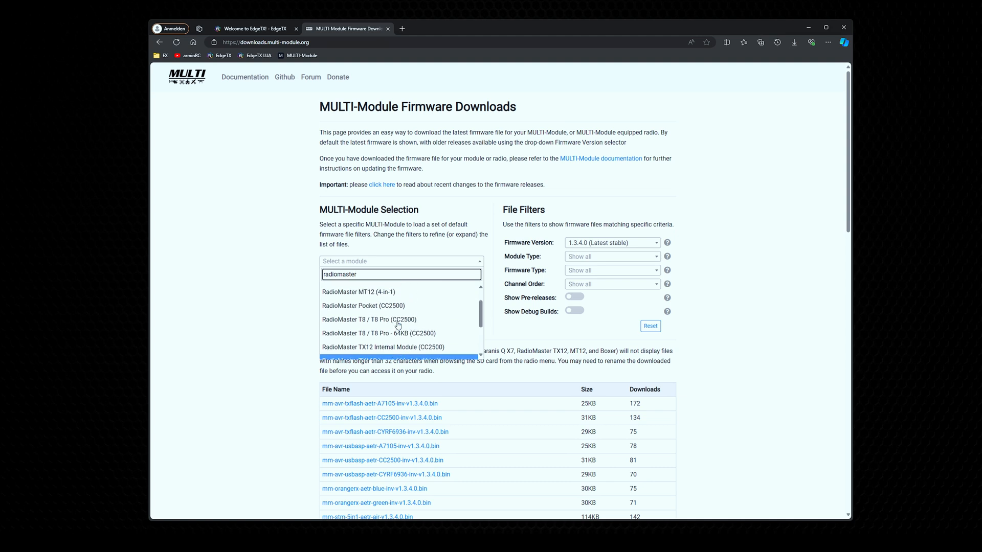
scroll(381, 322, "up", 1)
scroll(377, 319, "down", 3)
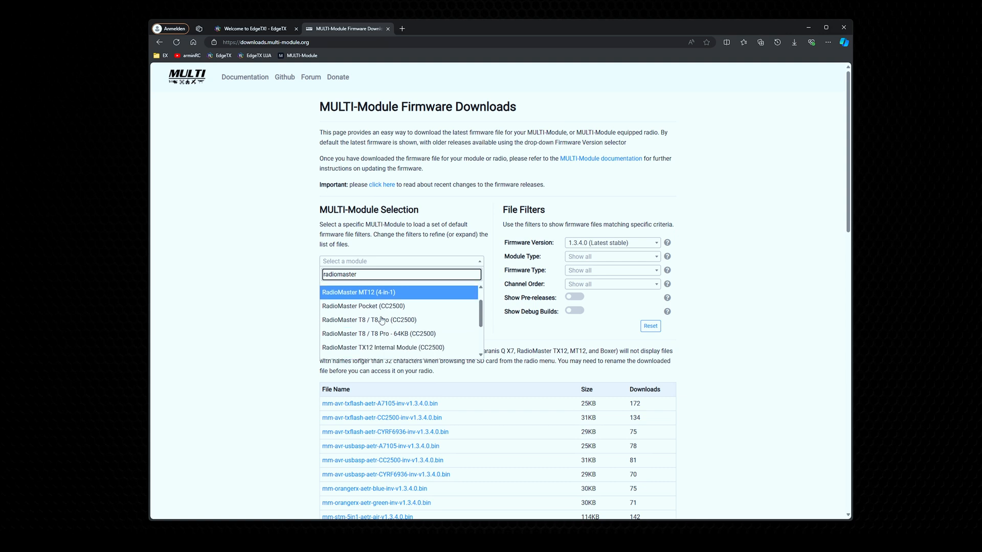
left_click(388, 314)
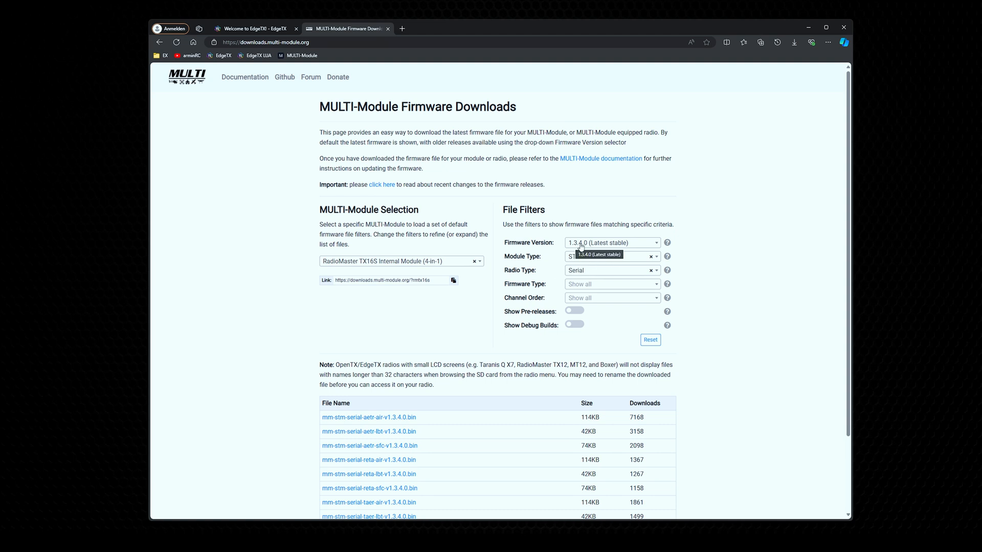
Step: Filter the MULTI-Module firmware files by the Air firmware type
left_click_drag(505, 284, 549, 290)
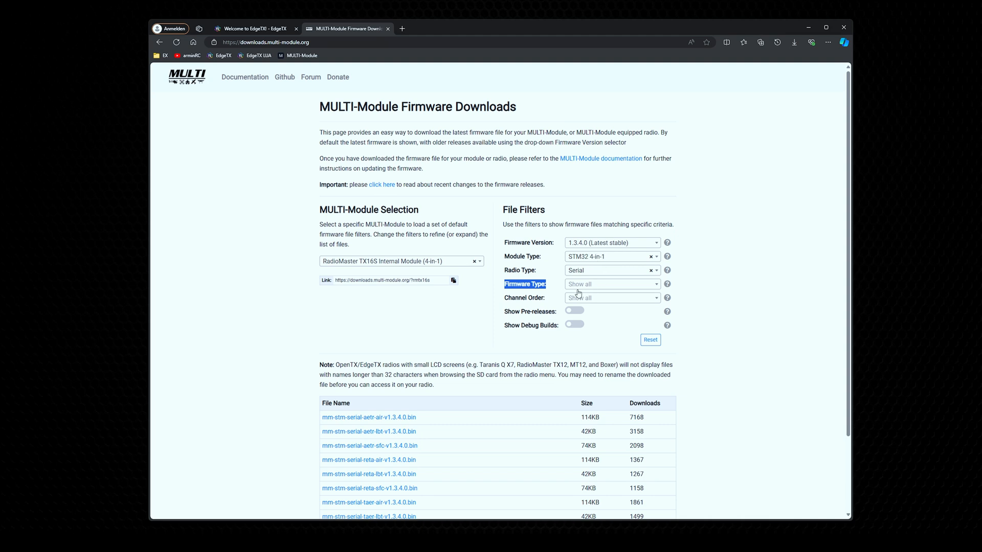
left_click(655, 285)
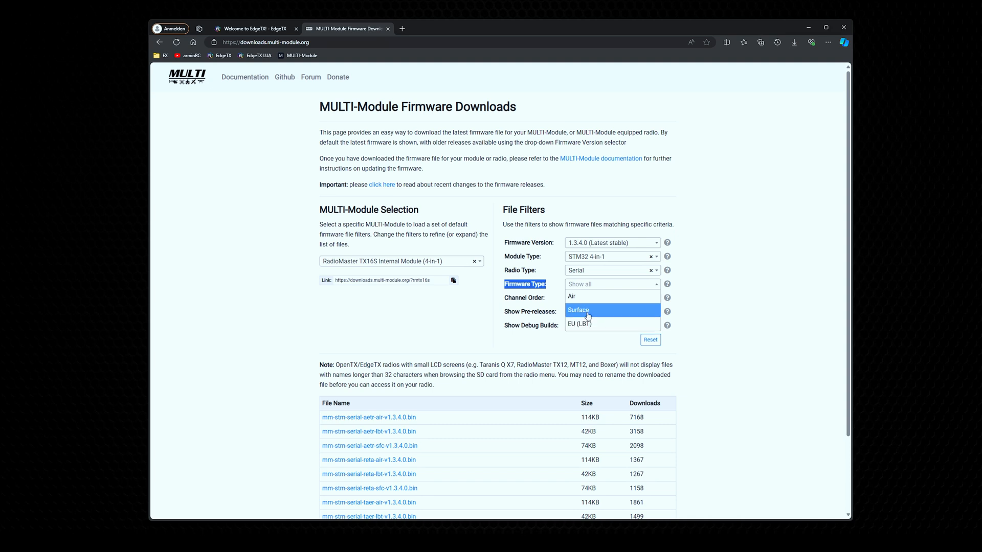
left_click(582, 298)
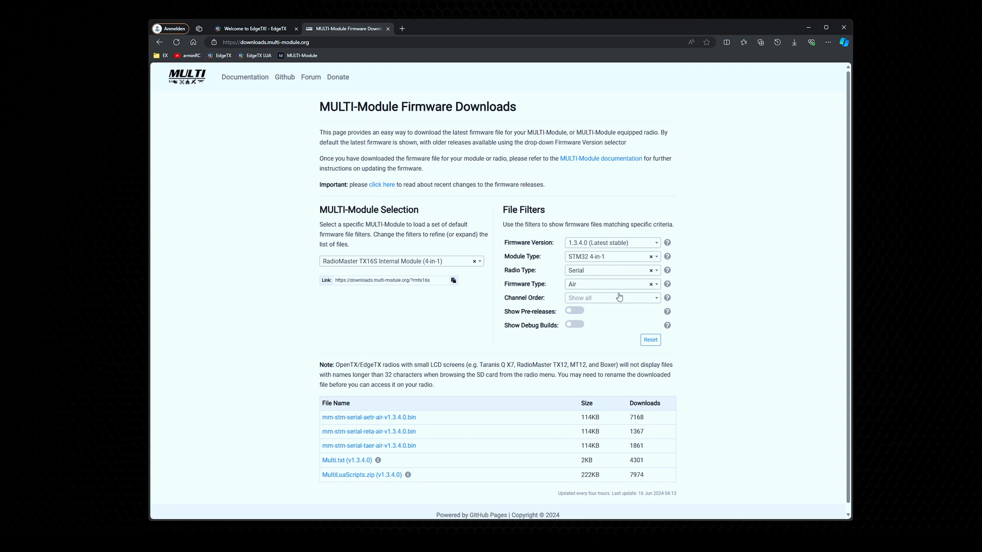
Step: Switch the firmware type filter to Surface and back to Air to compare the offered files
left_click(650, 286)
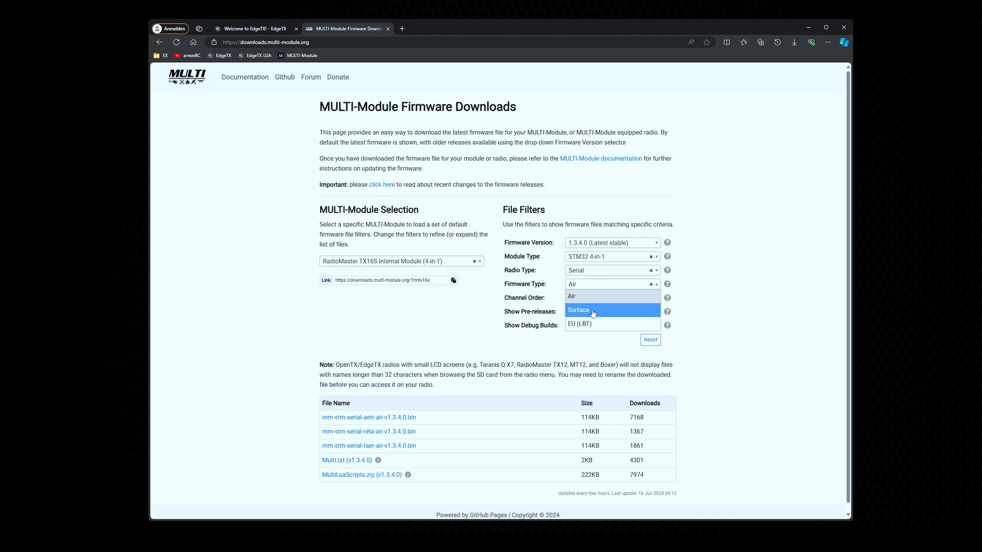
left_click(593, 313)
left_click(657, 286)
left_click(611, 300)
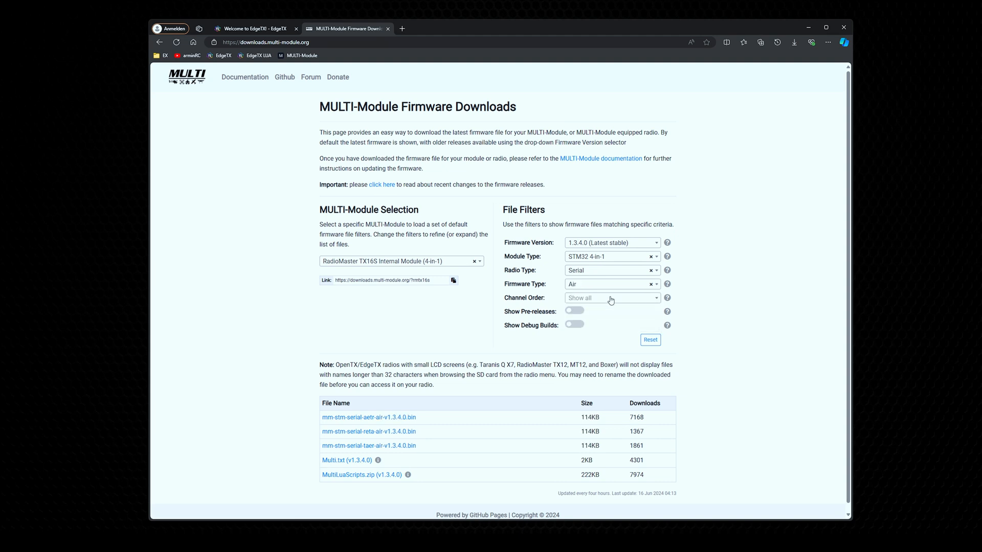
left_click(656, 285)
left_click(637, 309)
left_click(640, 284)
left_click(630, 300)
Step: Set the channel order filter to AETR
left_click(612, 298)
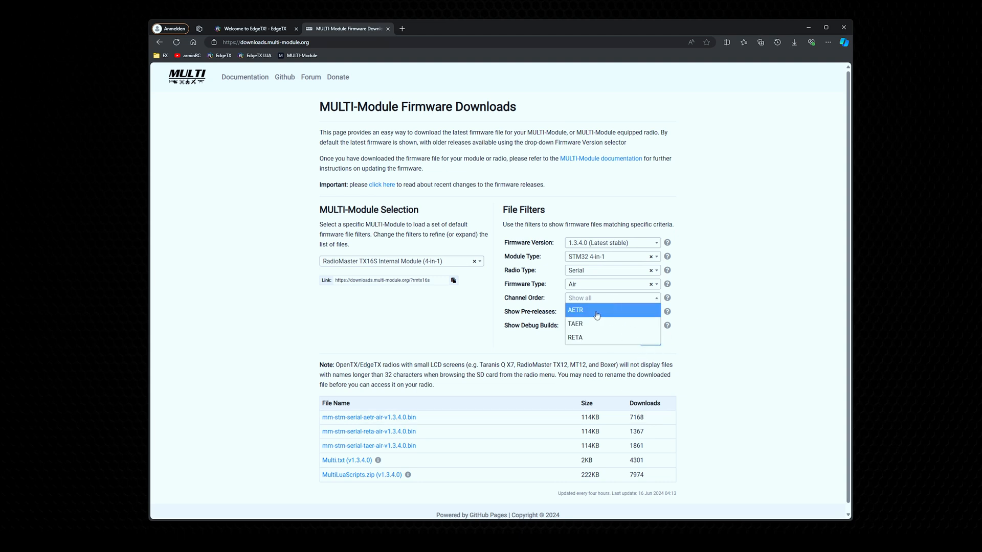
left_click(596, 314)
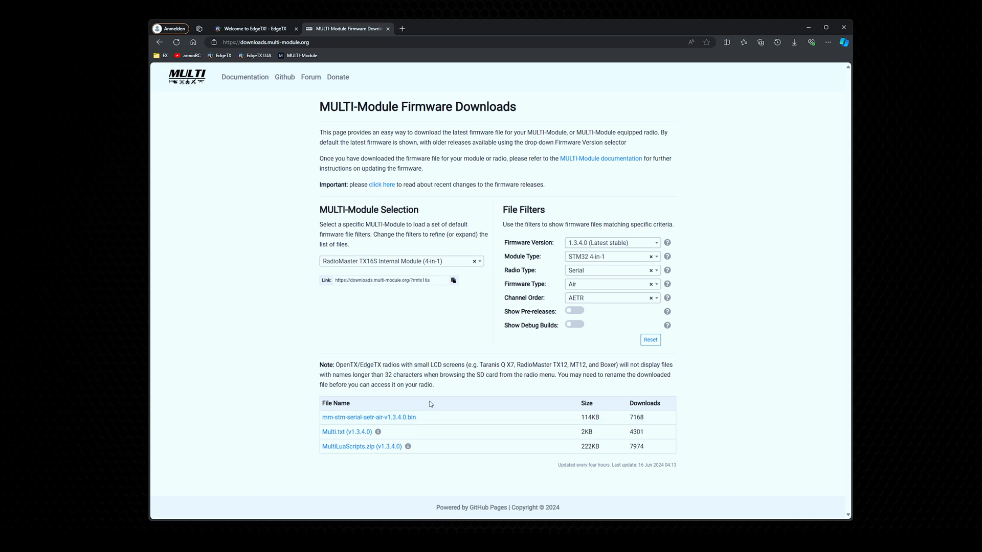
Step: Read the note on renaming firmware files for small-LCD radios such as the RadioMaster TX12 and MT12
left_click_drag(439, 386, 320, 364)
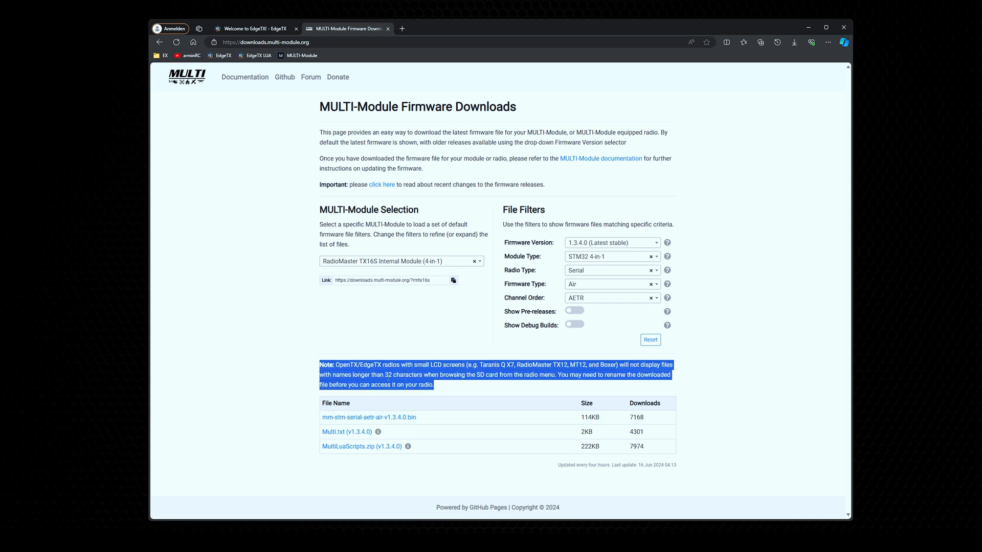
left_click(344, 372)
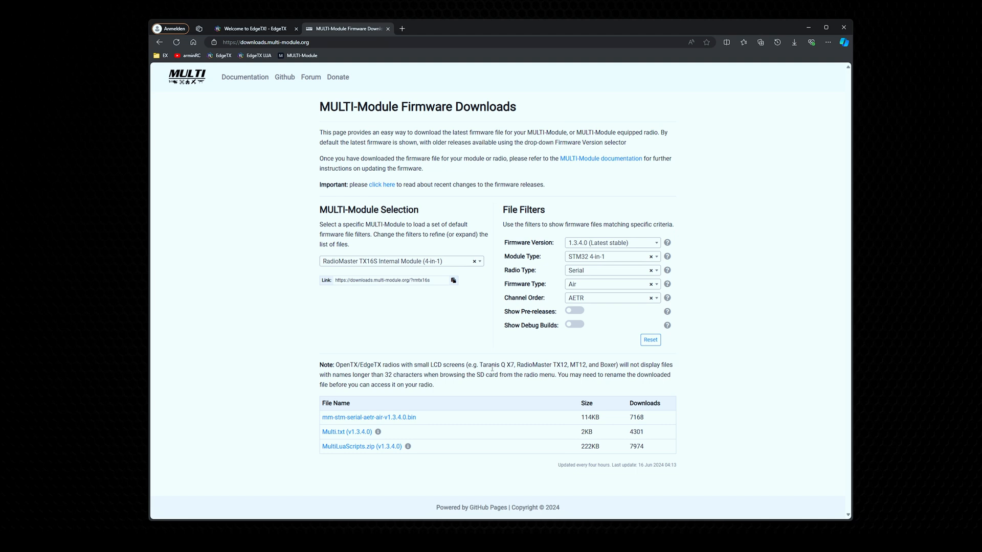
left_click_drag(519, 366, 577, 366)
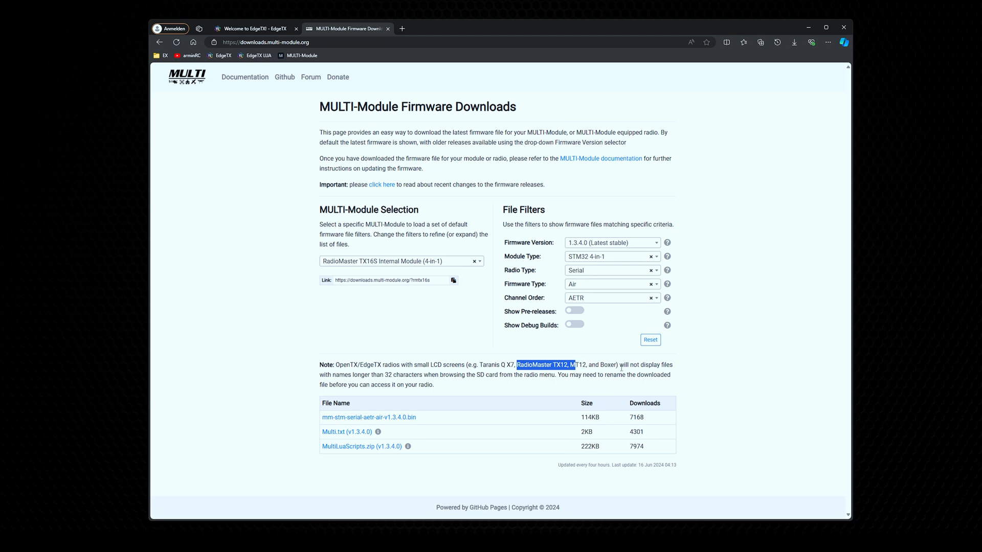
double_click(578, 365)
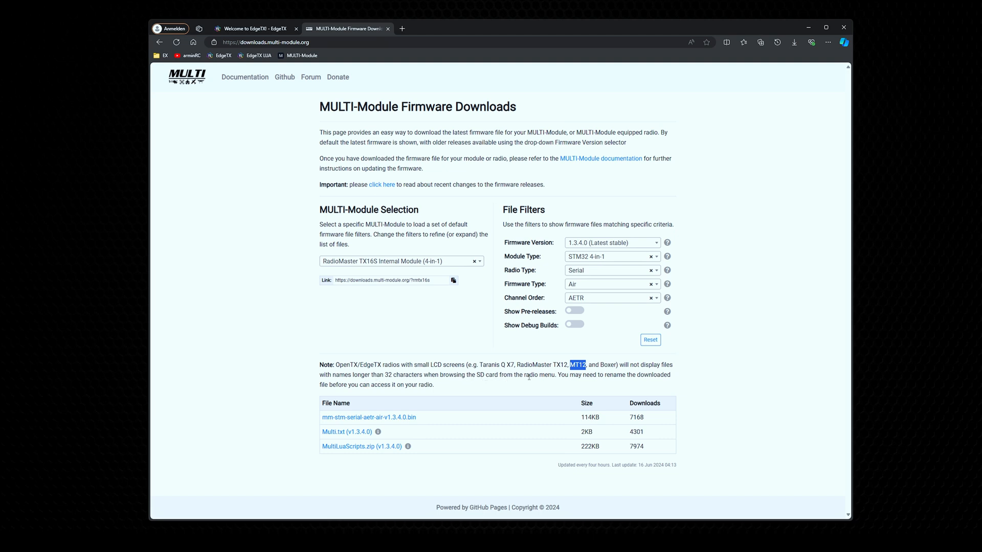
left_click(504, 397)
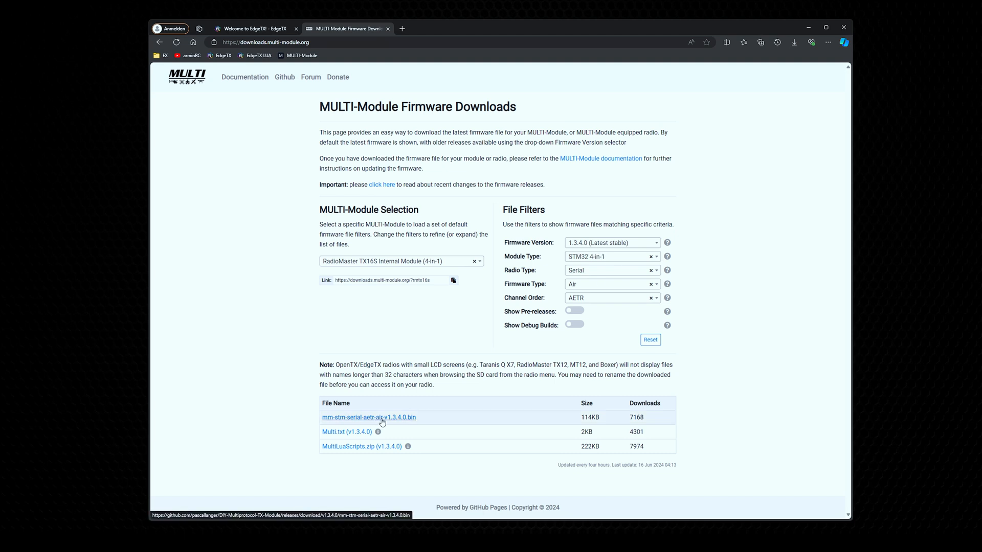
Step: Change the firmware type filter to Surface while keeping the AETR channel order
left_click(596, 284)
left_click(588, 307)
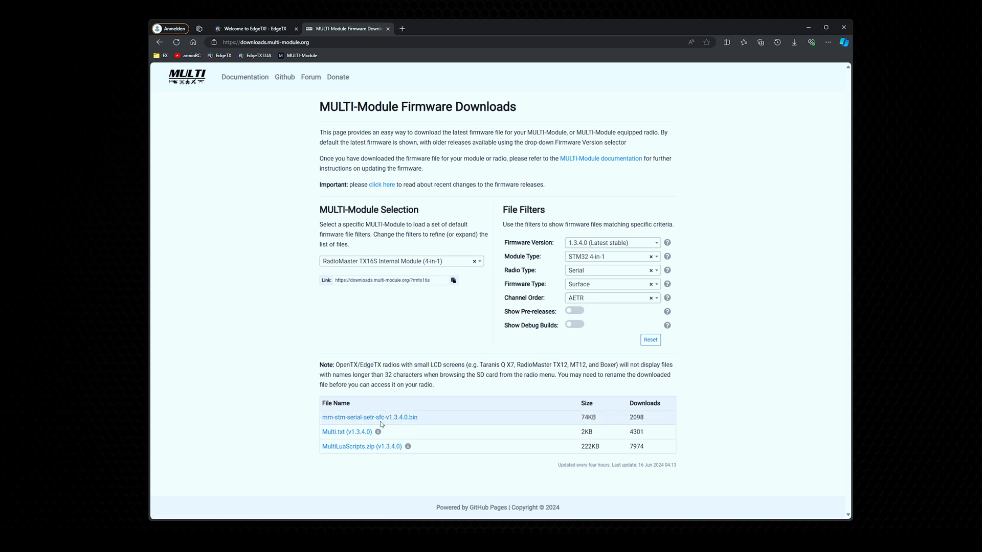
Step: Set the firmware type filter to Air and start saving mm-stm-serial-aetr-air-v1.3.4.0.bin with a custom file name
left_click(578, 284)
left_click(578, 300)
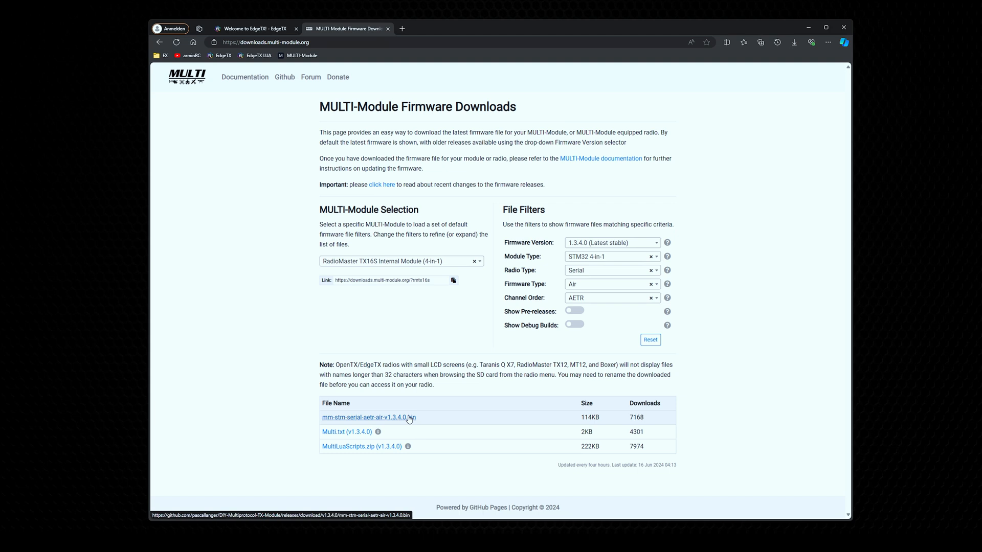
left_click(394, 417)
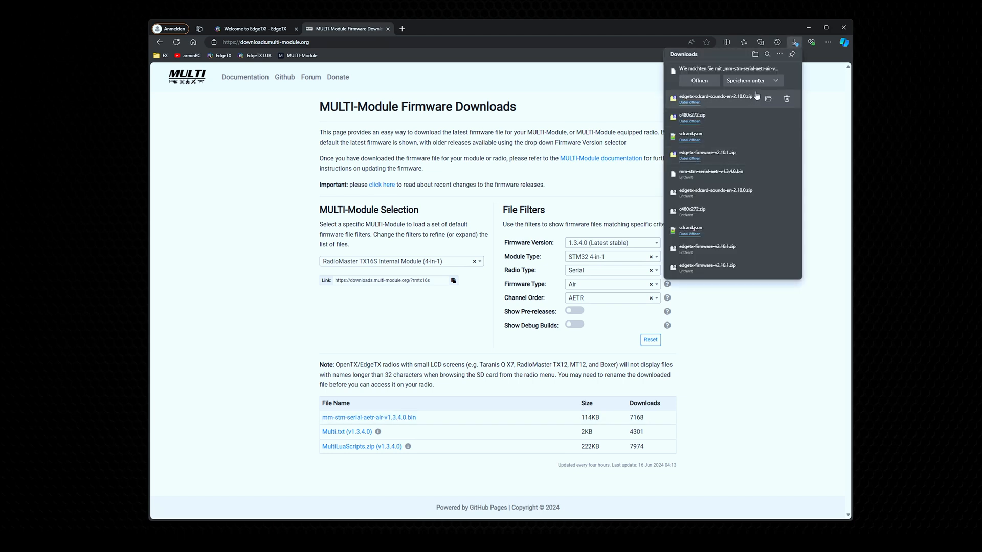
left_click(746, 80)
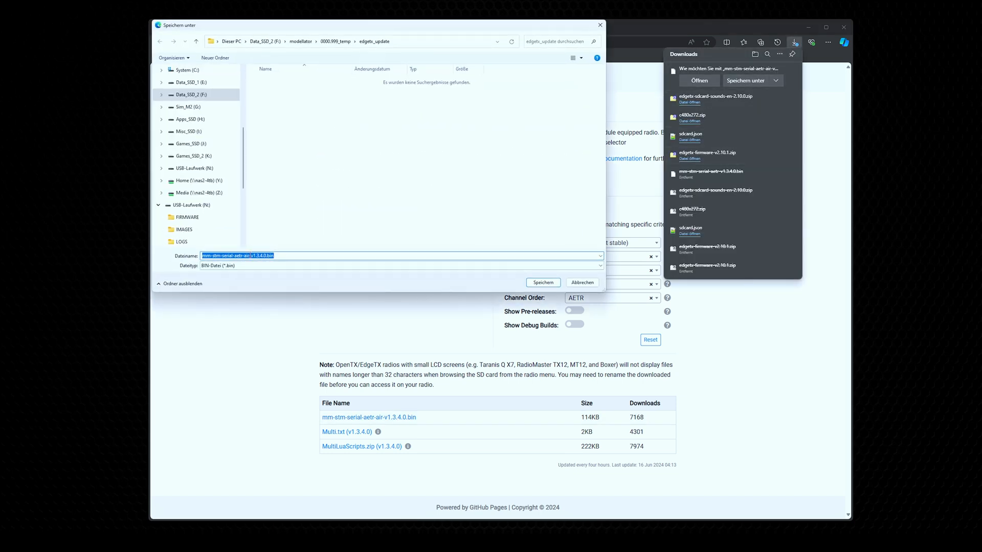
Step: Shorten the file name to mm-stm-serial-aetr-v1.3.4.0.bin and save it in the edgetx_update folder
left_click(250, 255)
key("BackSpace")
key("BackSpace")
key("BackSpace")
key("BackSpace")
double_click(283, 255)
left_click(309, 258)
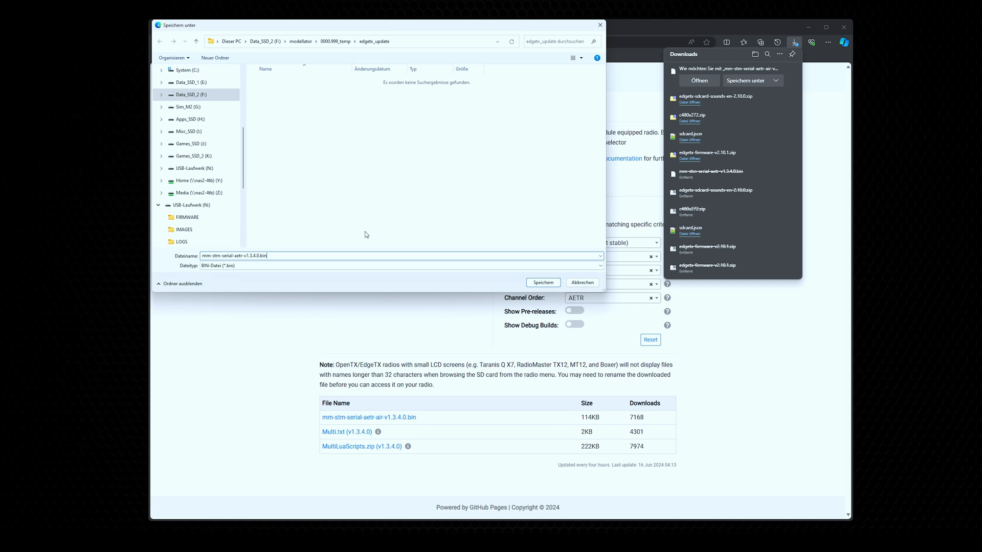
left_click(543, 283)
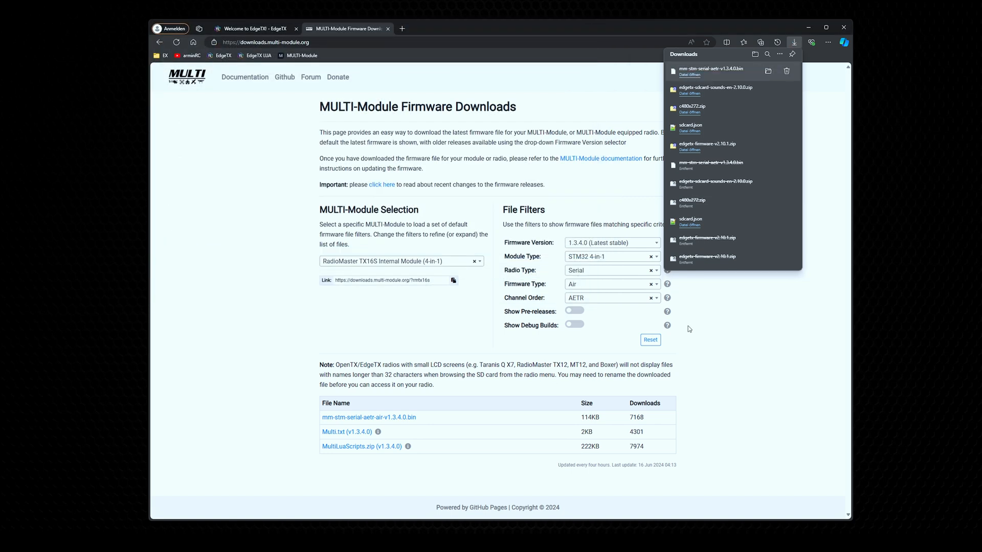
left_click(827, 201)
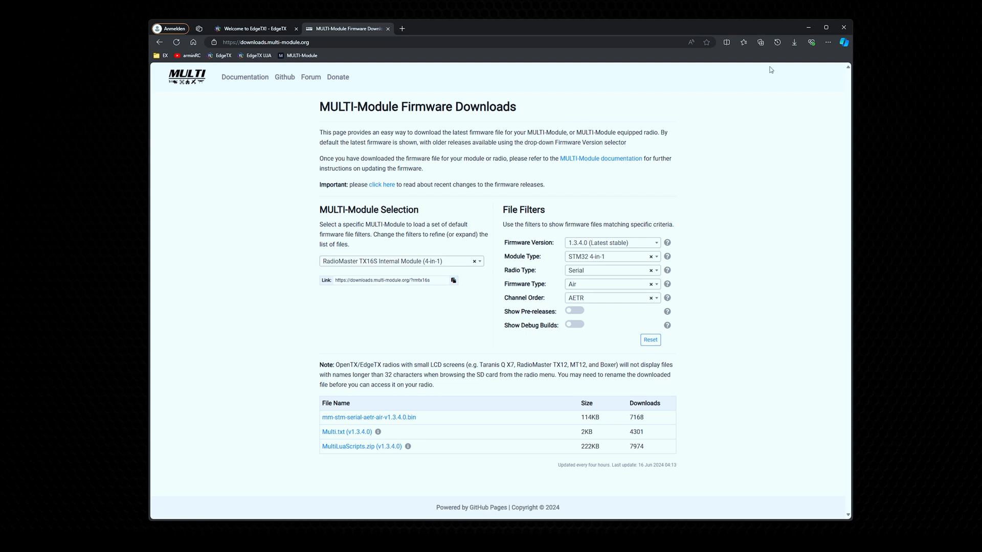
Step: Switch to File Explorer and review the downloaded firmware, SD card, sound pack and MULTI-Module files in the edgetx_update folder
left_click(809, 29)
left_click(323, 272)
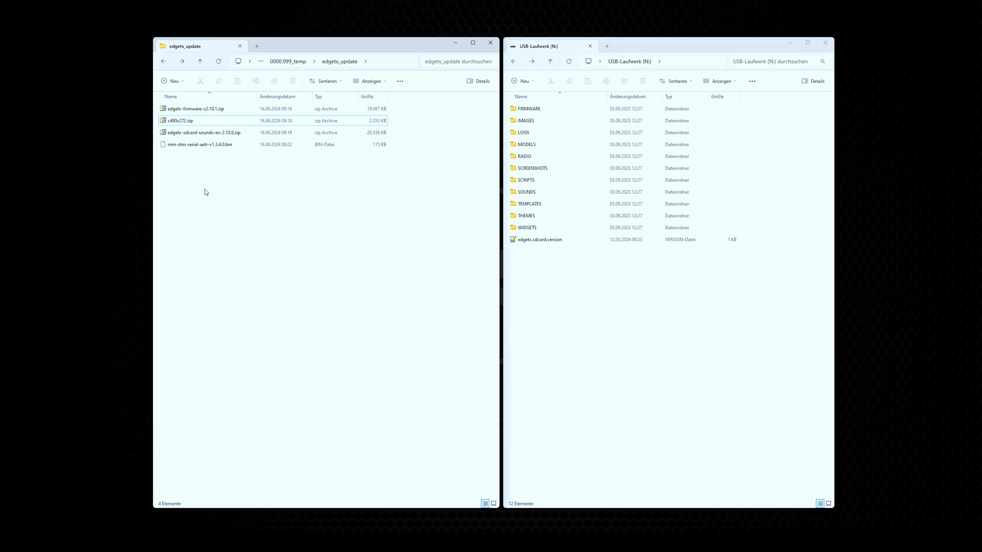
left_click(197, 109)
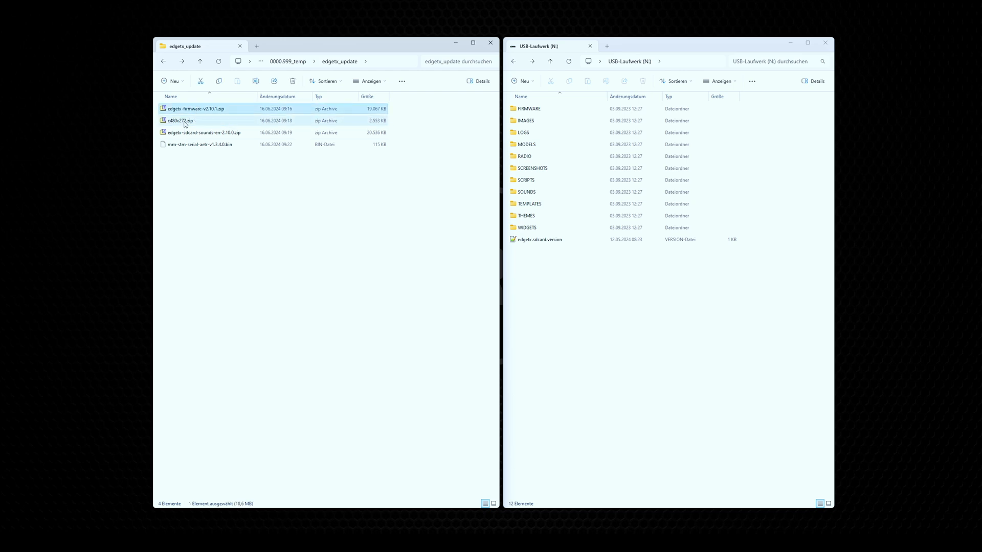
left_click(215, 120)
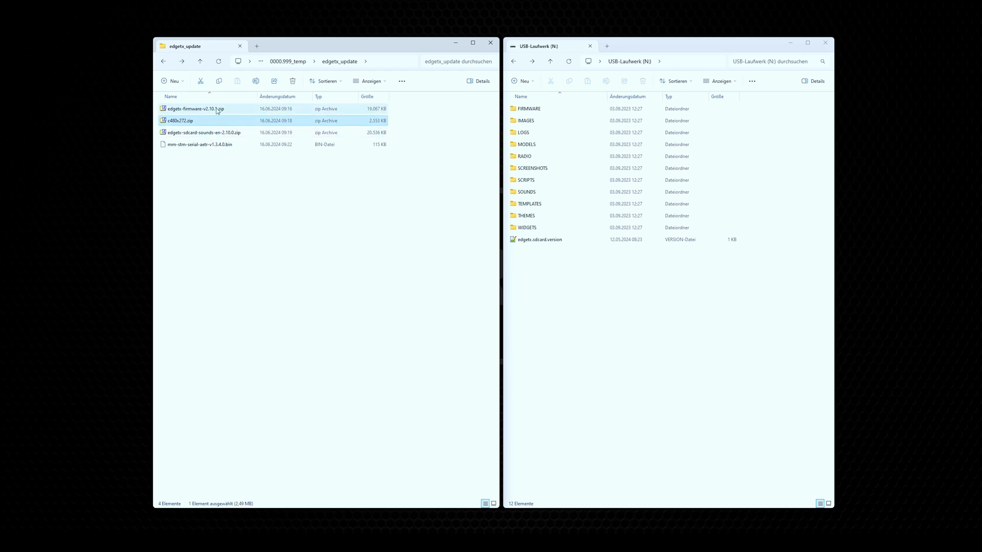
left_click(193, 134)
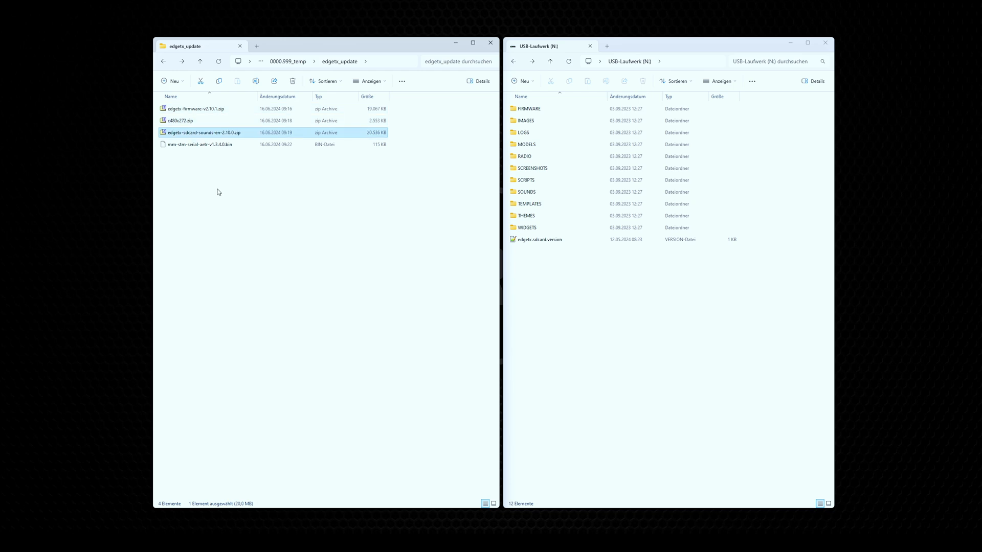
left_click(206, 145)
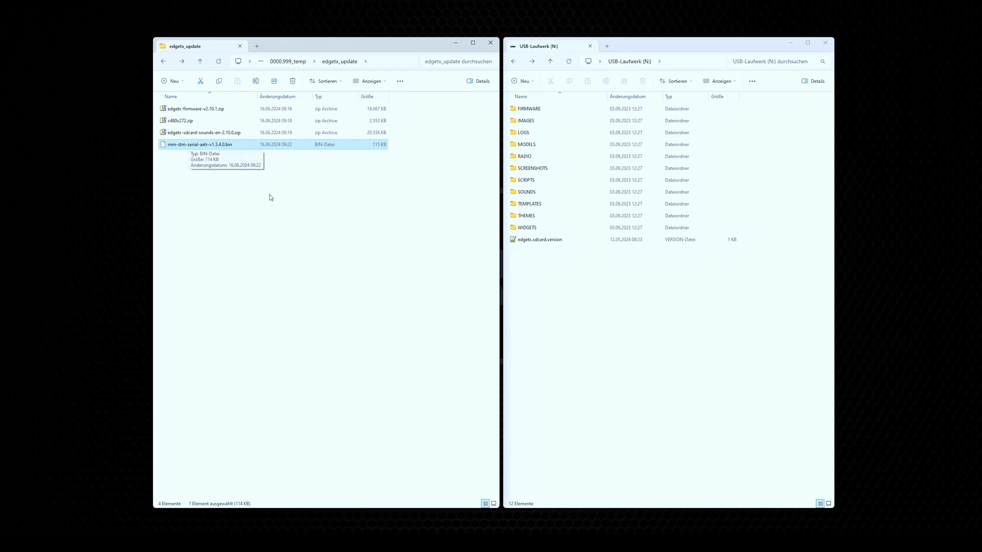
left_click(329, 222)
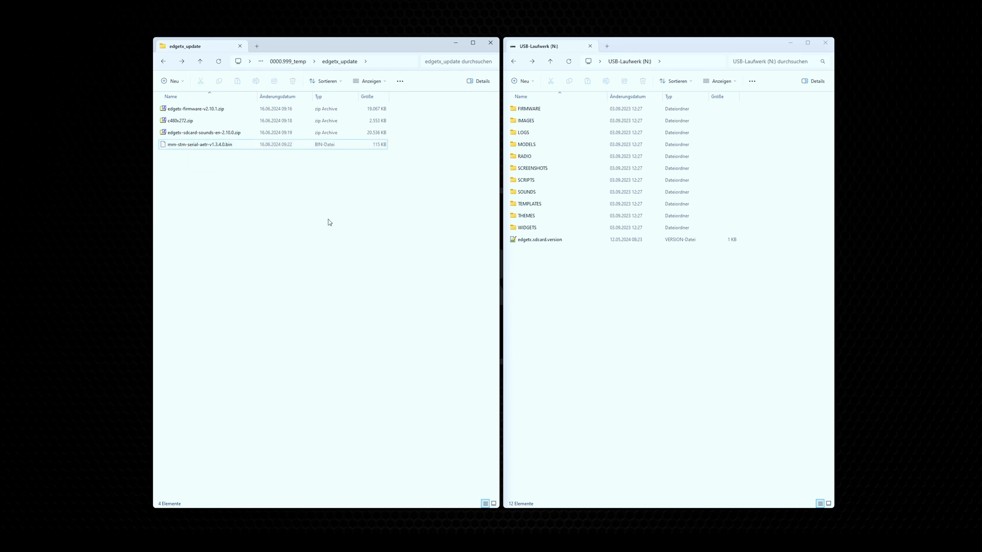
Step: Extract mt12-839b60f.bin and tx16s-839b60f.bin from edgetx-firmware-v2.10.1.zip into the edgetx_update folder and close the archive
double_click(203, 112)
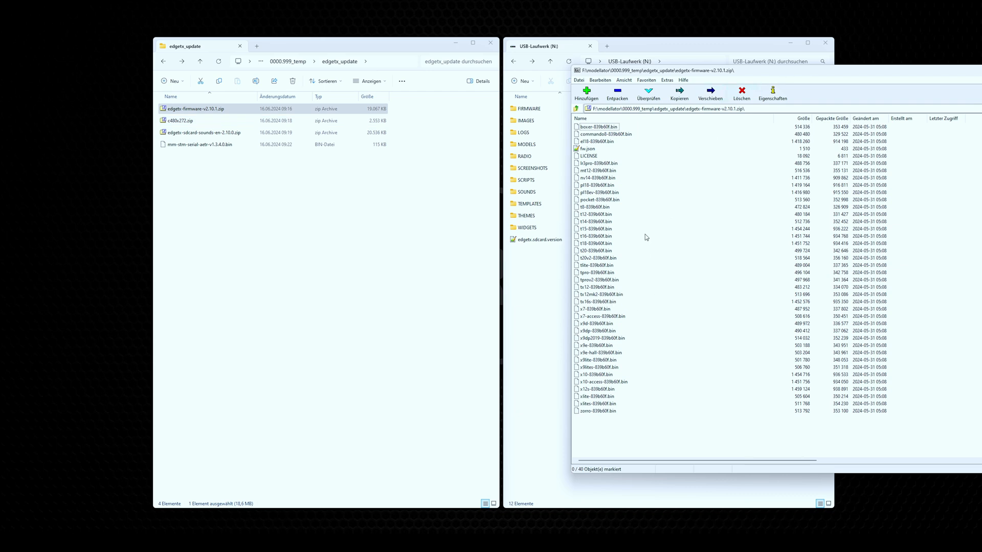
left_click(613, 171)
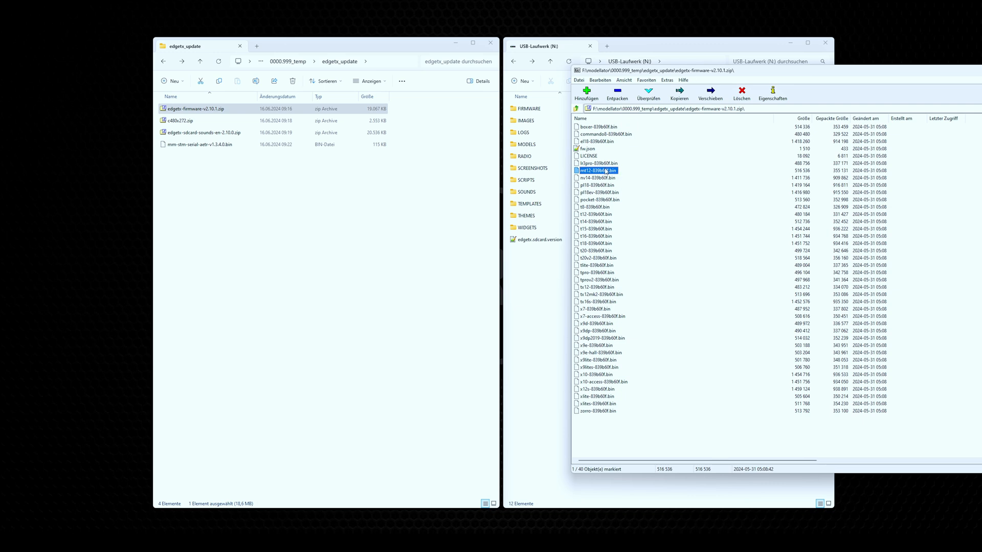
left_click(596, 302, "ctrl")
left_click_drag(649, 309, 339, 316)
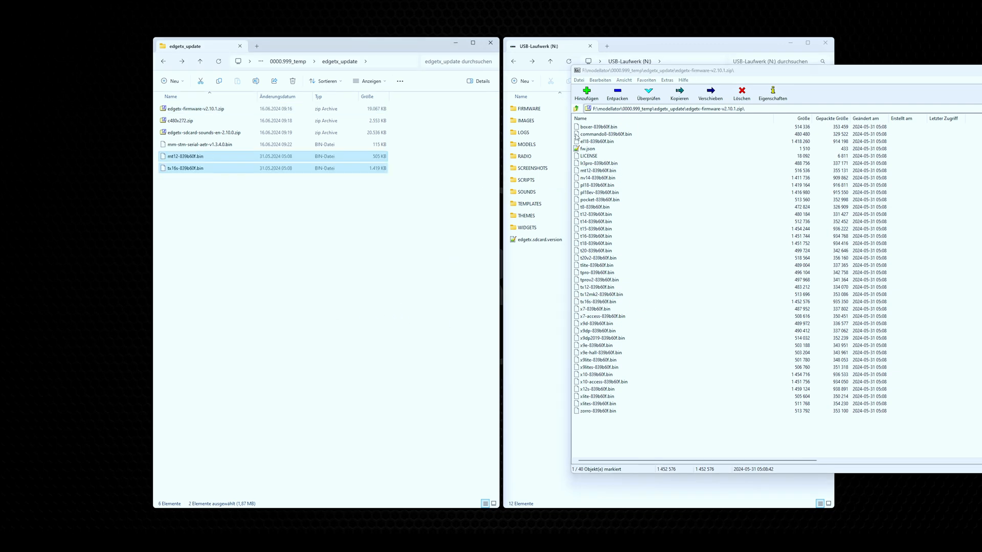
double_click(581, 72)
left_click(309, 261)
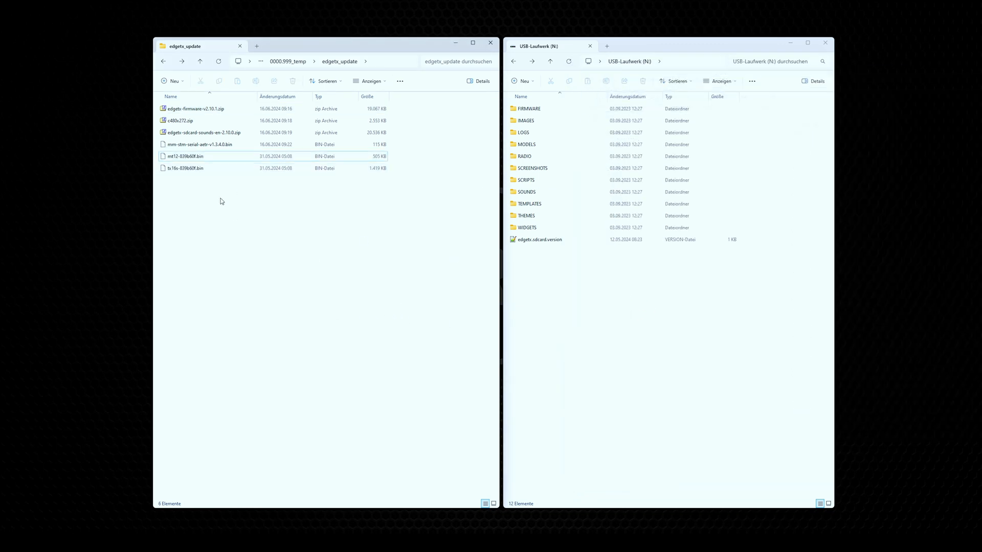
Step: Compare the extracted MT12 and TX16S firmware files in the edgetx_update folder
left_click(195, 156)
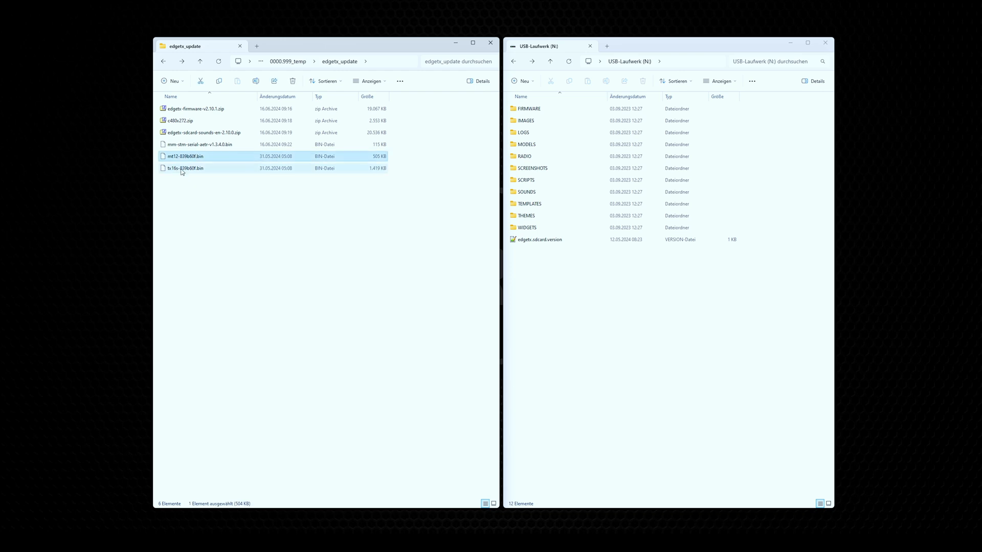
left_click(201, 190)
left_click(198, 172)
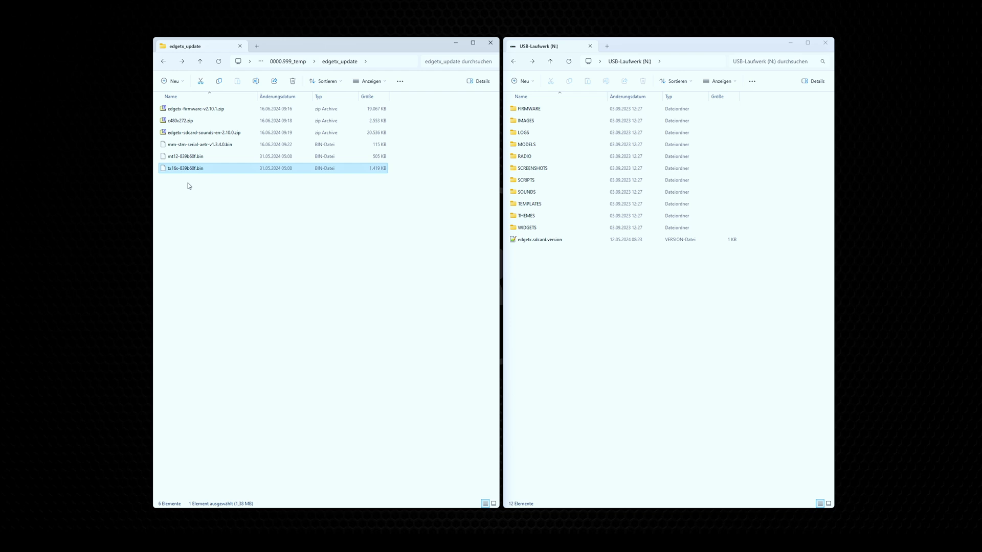
left_click(173, 157)
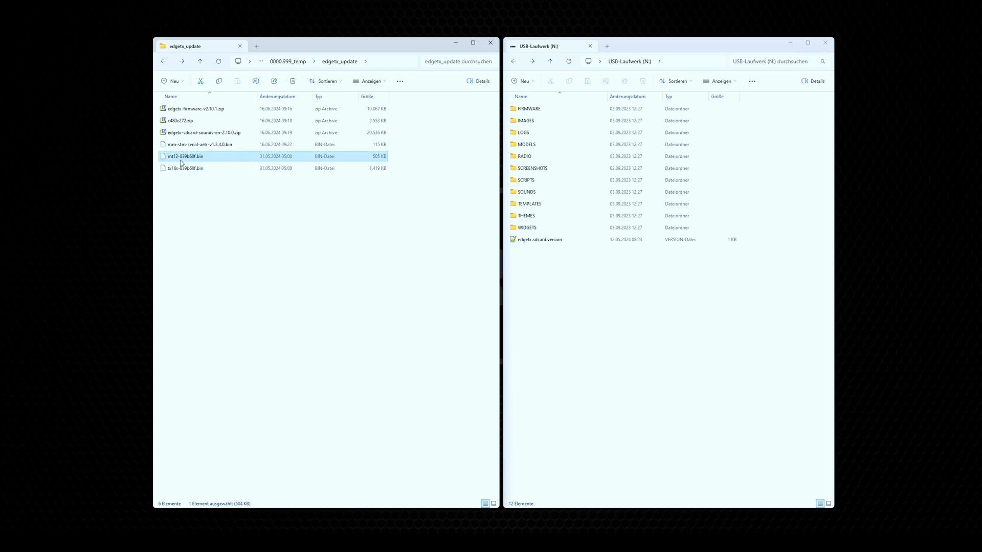
left_click(193, 171)
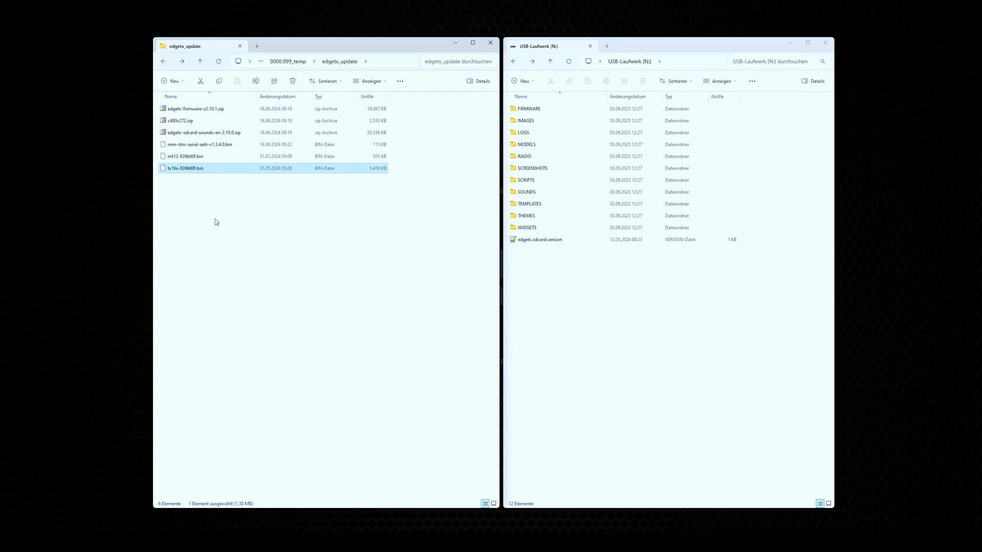
left_click(186, 157)
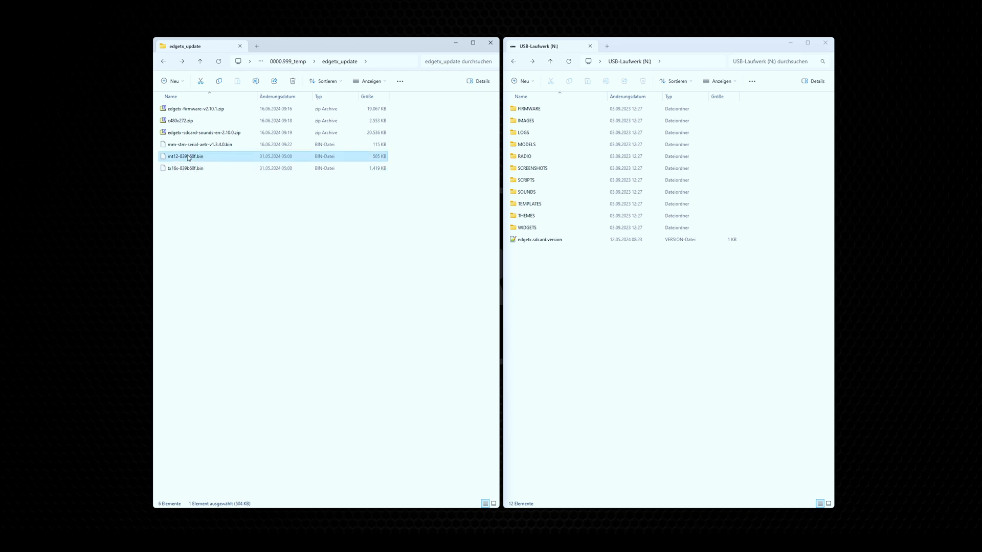
left_click(225, 202)
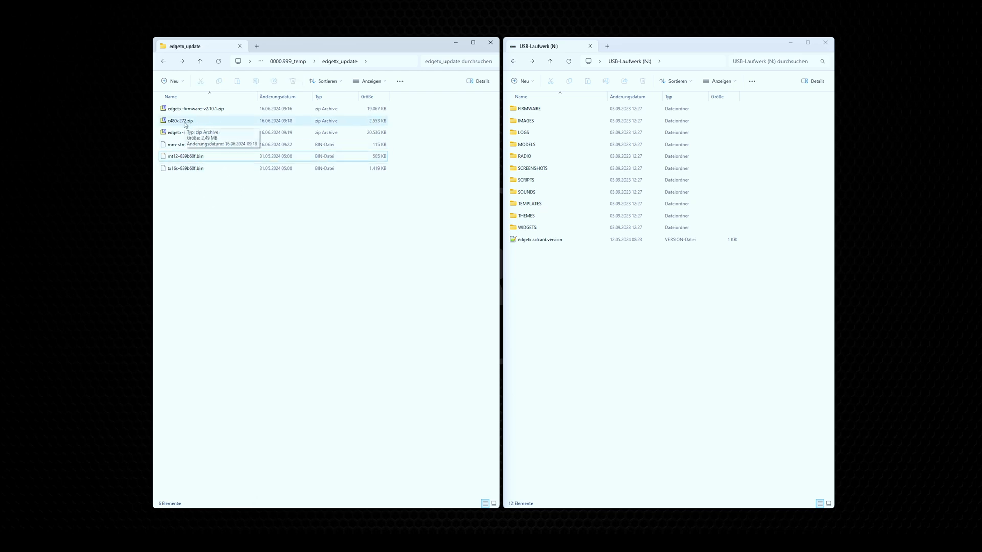
Step: Create a new folder named sd_card inside the edgetx_update folder
right_click(199, 212)
mouse_move(245, 271)
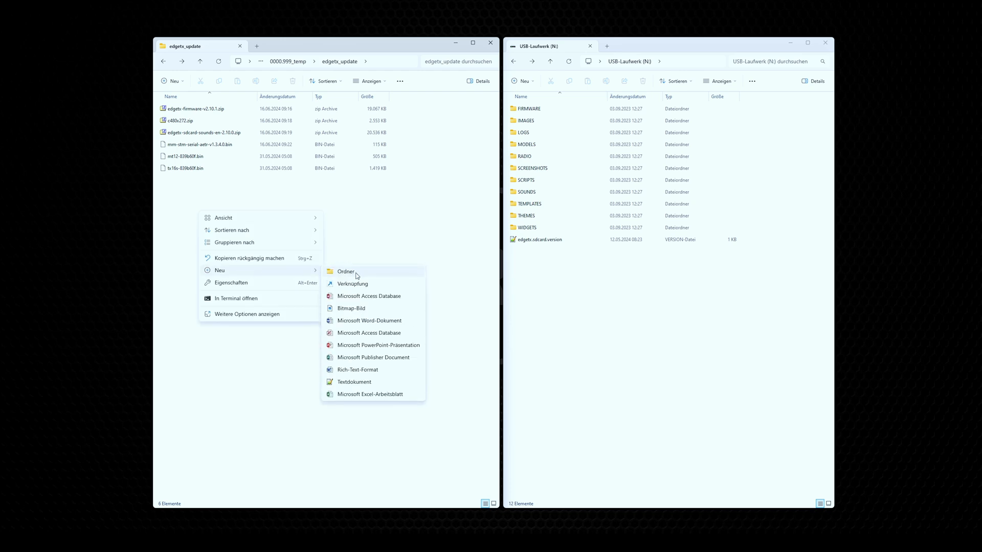
left_click(353, 271)
type("sd_card")
key("Return")
Step: Extract the entire contents of c480x272.zip into the sd_card folder and check the extracted folders there
double_click(189, 121)
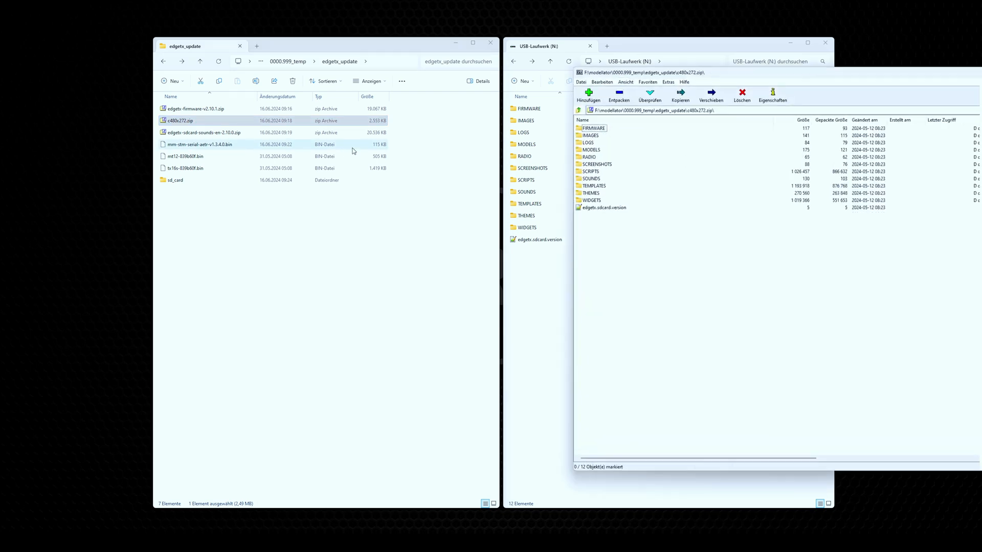
left_click(594, 127)
left_click(603, 209, "shift")
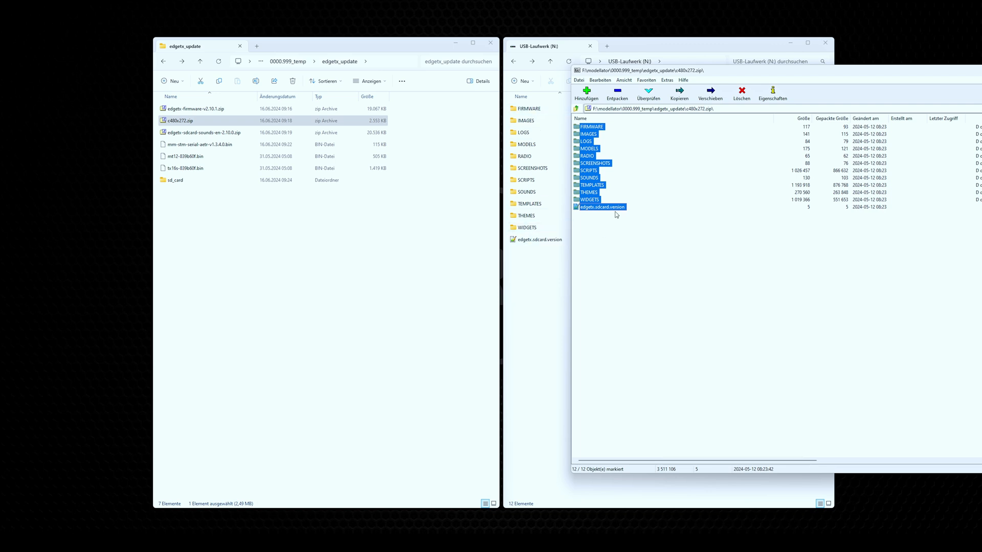
left_click_drag(592, 129, 182, 184)
double_click(578, 70)
double_click(185, 180)
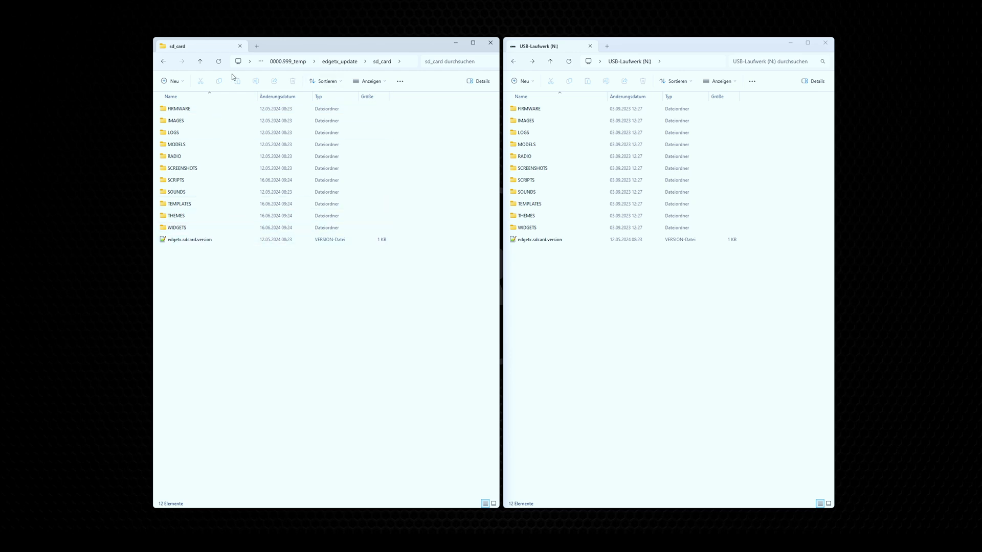
left_click(163, 62)
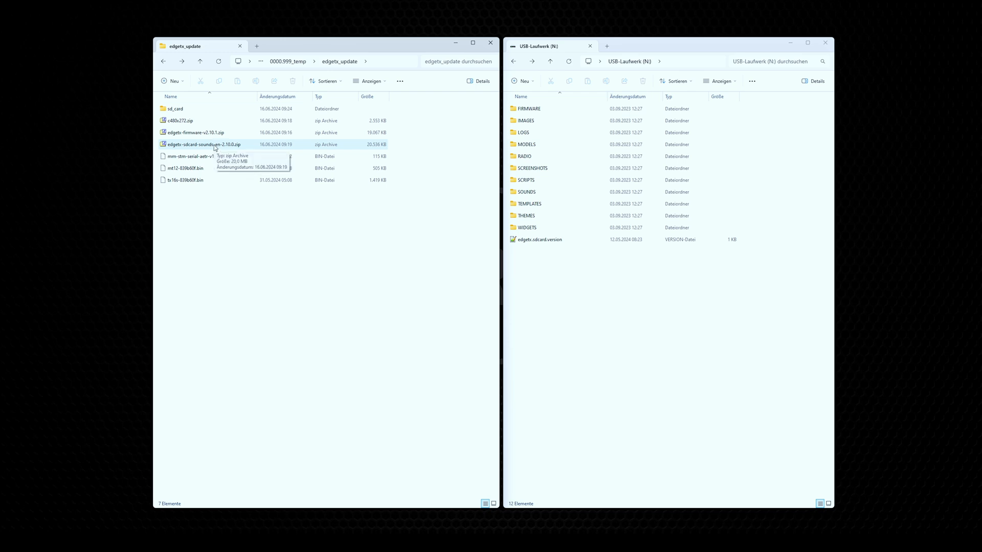
Step: Extract the SOUNDS folder from edgetx-sdcard-sounds-en-2.10.0.zip into the edgetx_update folder and refresh the file listing
double_click(215, 146)
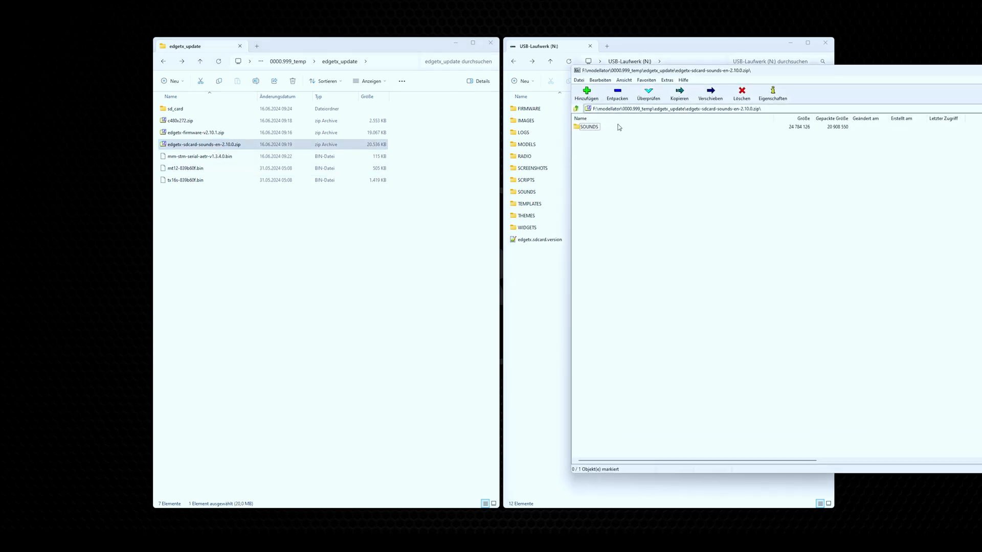
left_click_drag(593, 129, 243, 254)
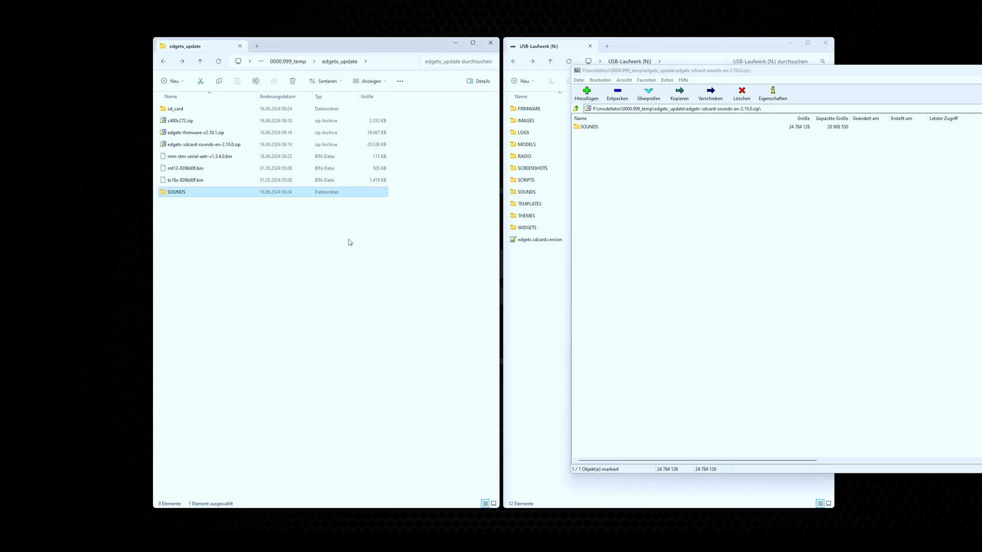
double_click(577, 70)
left_click(270, 265)
key("F5")
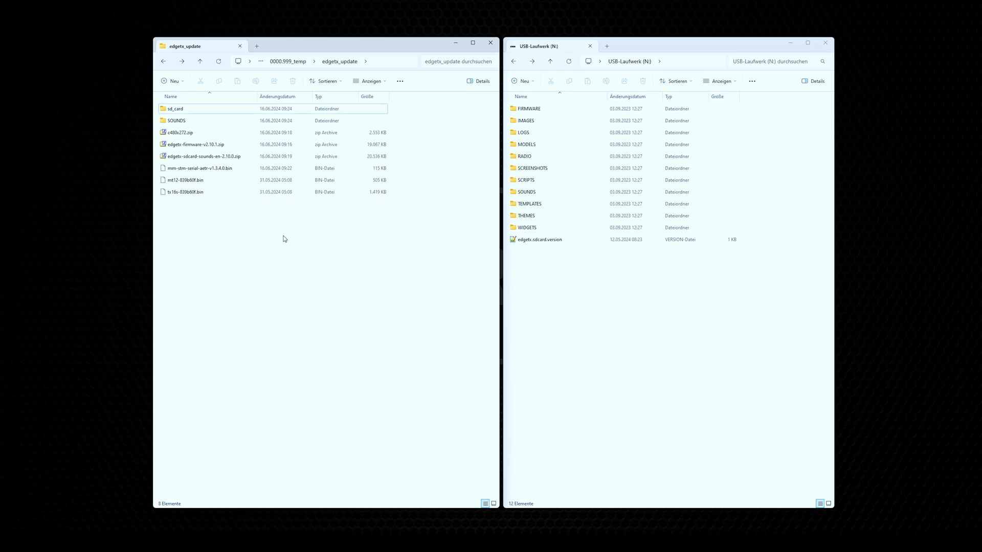
Step: Copy everything in the sd_card folder to the root of the USB drive (N:), replacing the existing files
double_click(179, 109)
key("ctrl+a")
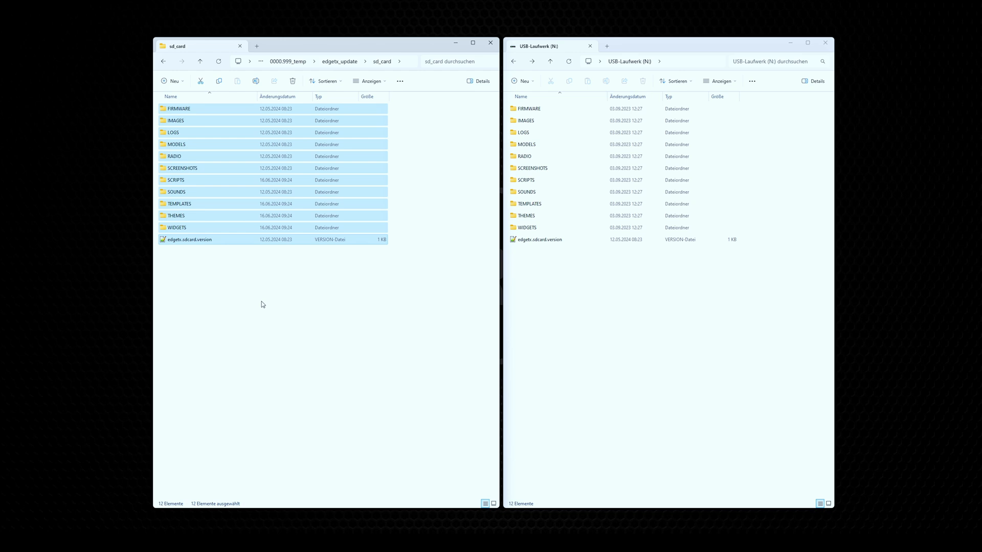
key("ctrl+c")
left_click(649, 328)
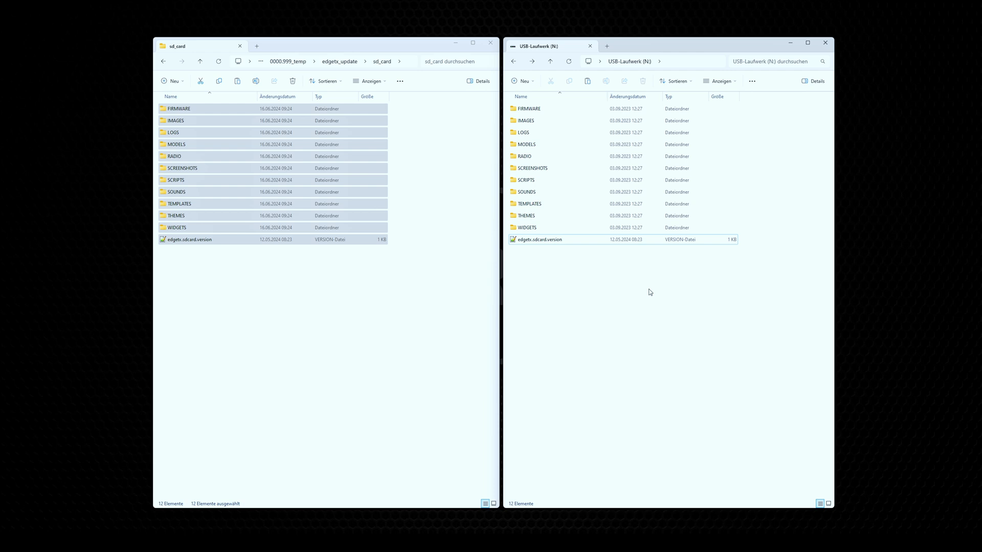
key("ctrl+v")
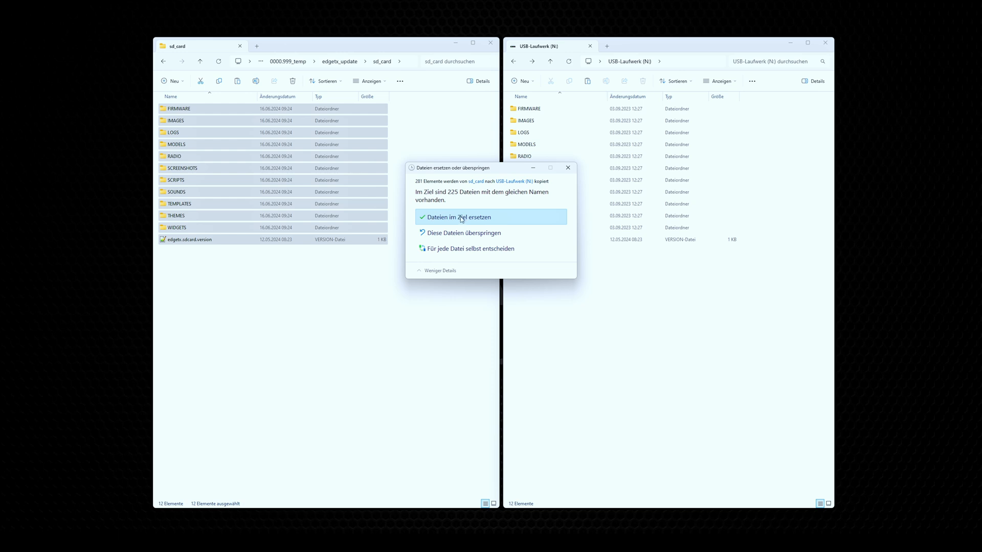
left_click(462, 219)
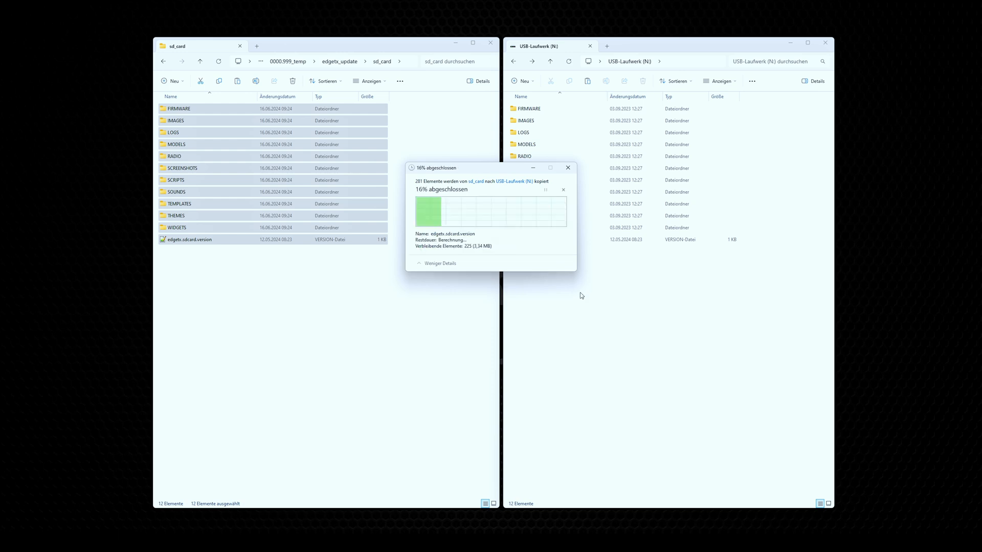
left_click(652, 320)
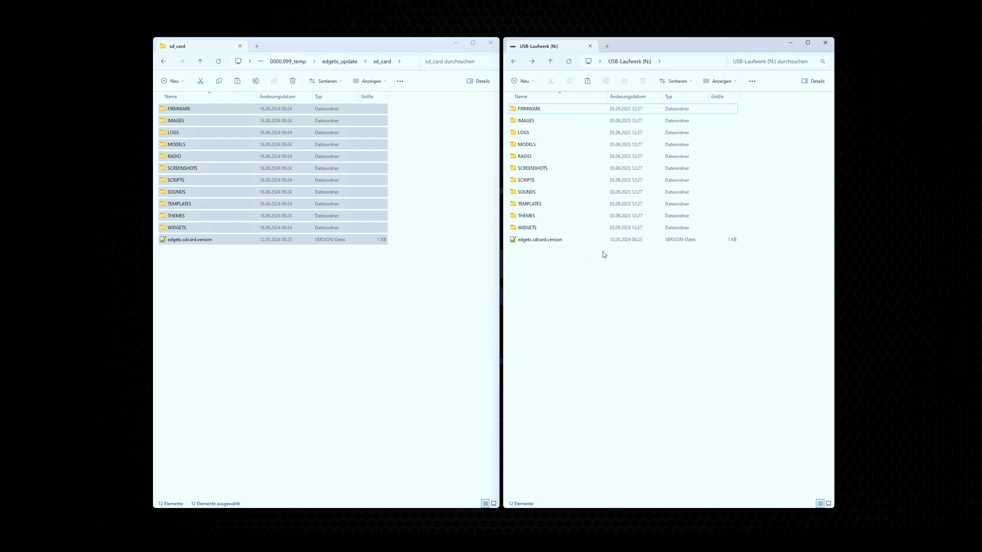
Step: Examine the model pictures in the IMAGES folder on the USB drive (N:) and compare the sd_card and drive root listings
double_click(555, 120)
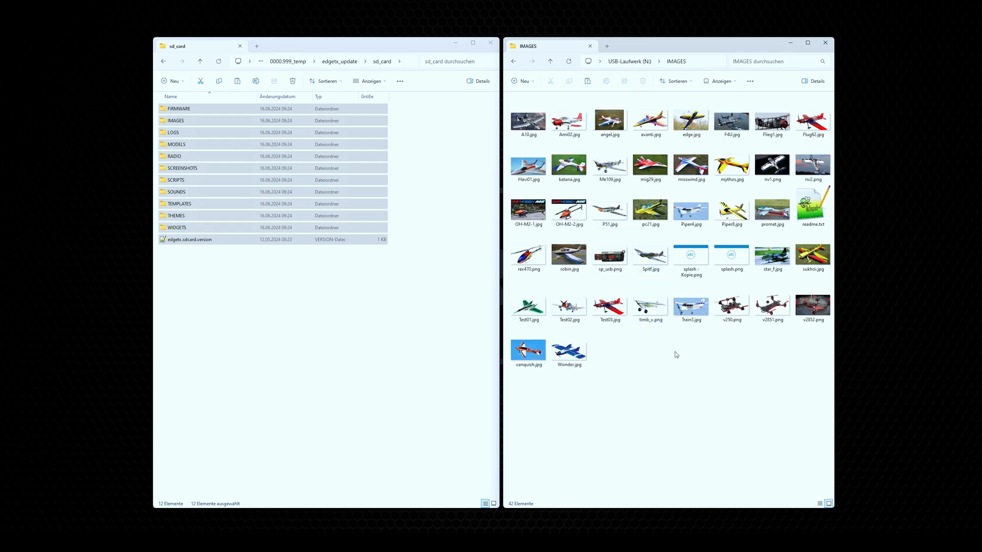
left_click(513, 61)
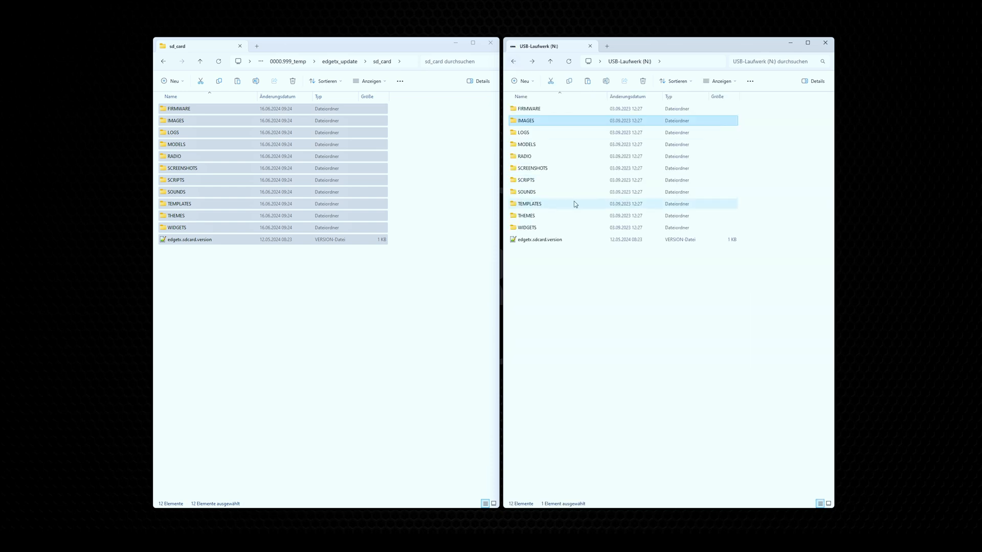
left_click(587, 298)
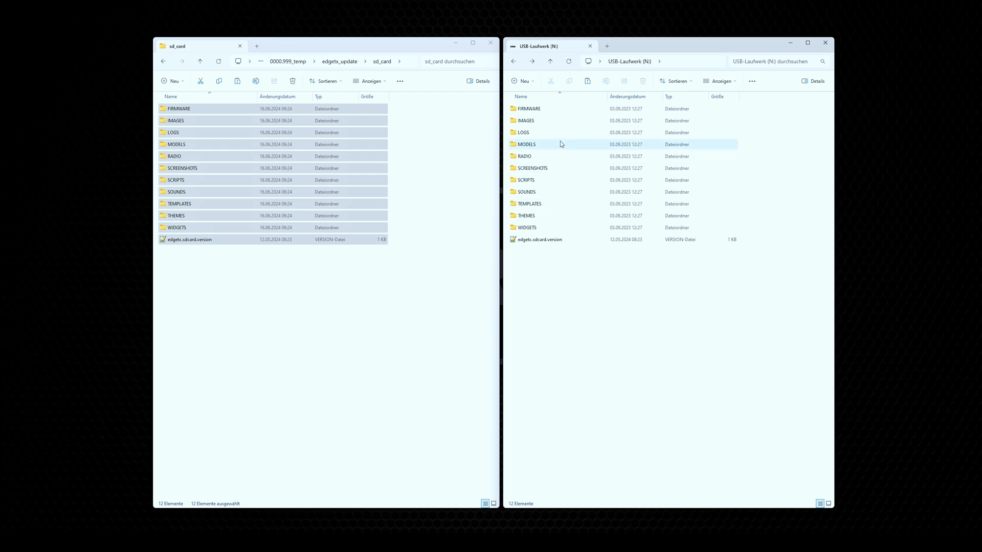
left_click(546, 122)
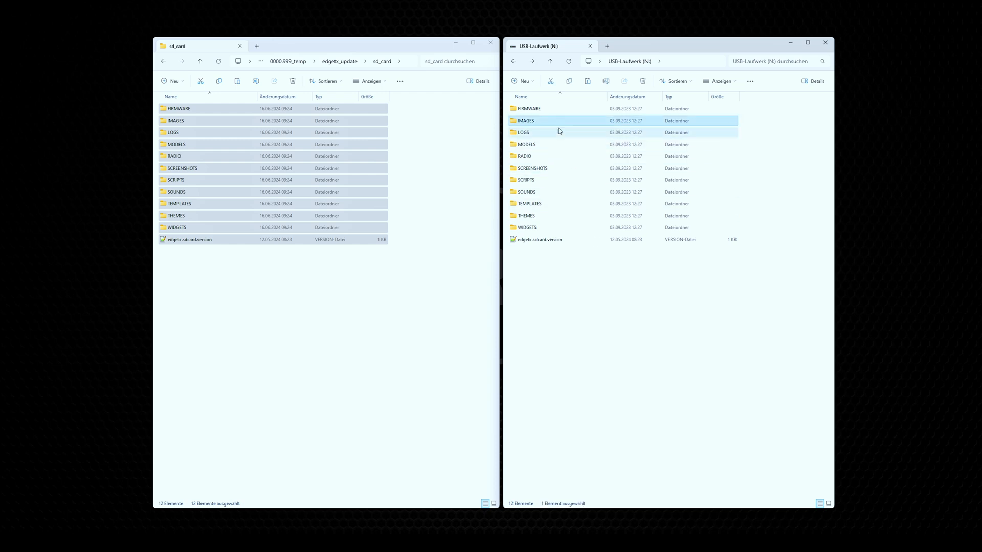
double_click(546, 121)
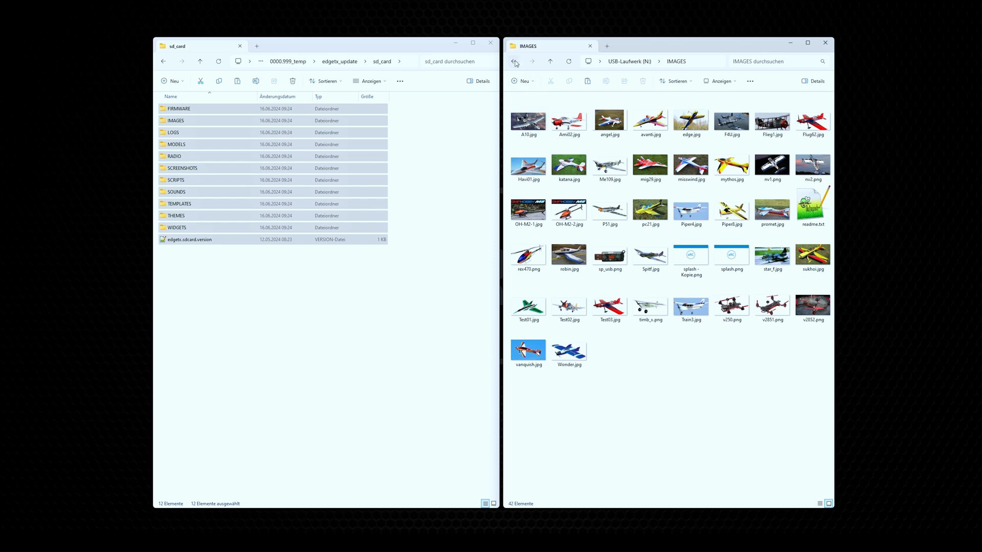
key("alt+Left")
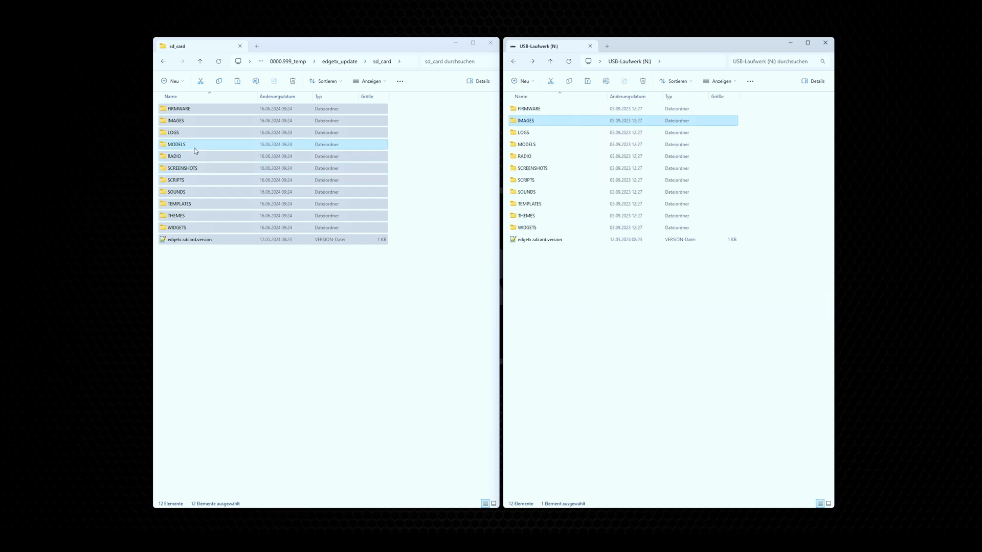
left_click(235, 294)
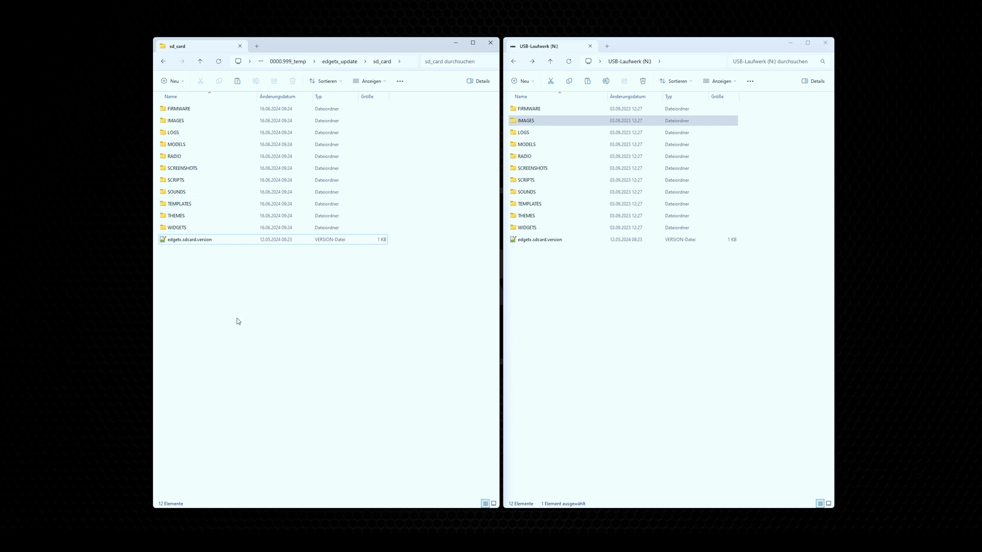
left_click(620, 300)
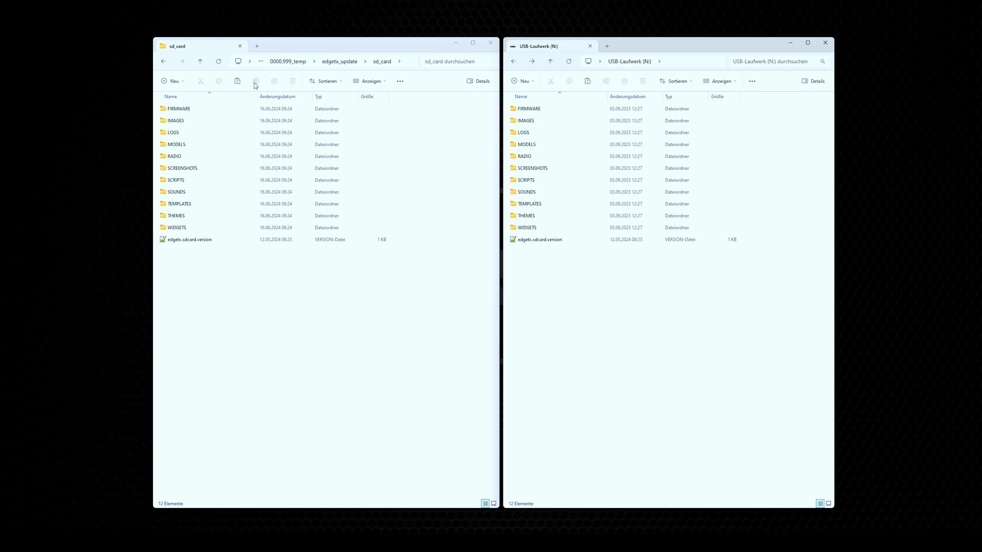
Step: Copy the SOUNDS folder from edgetx_update to the root of the USB drive (N:), replacing the existing files
left_click(164, 62)
left_click(326, 285)
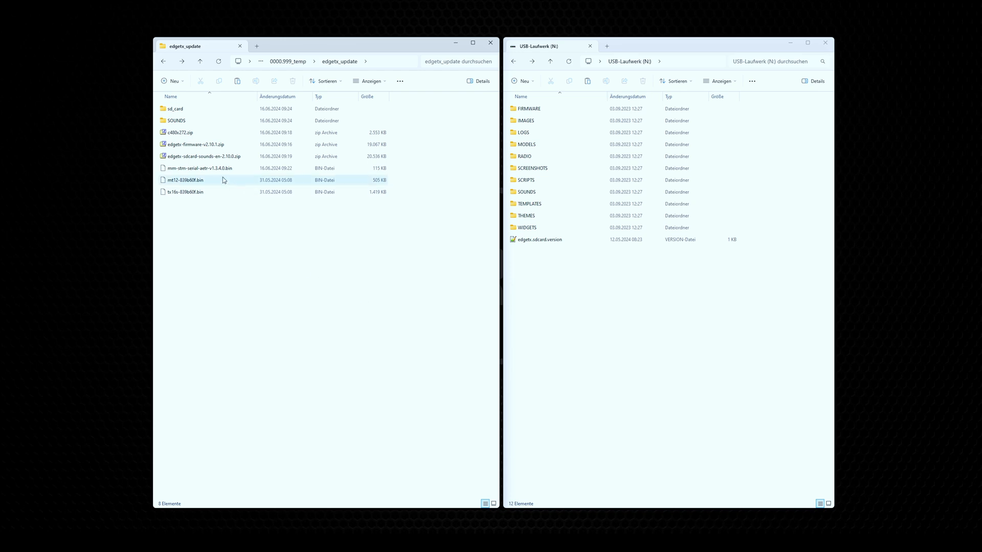
left_click(185, 123)
left_click_drag(185, 124, 637, 332)
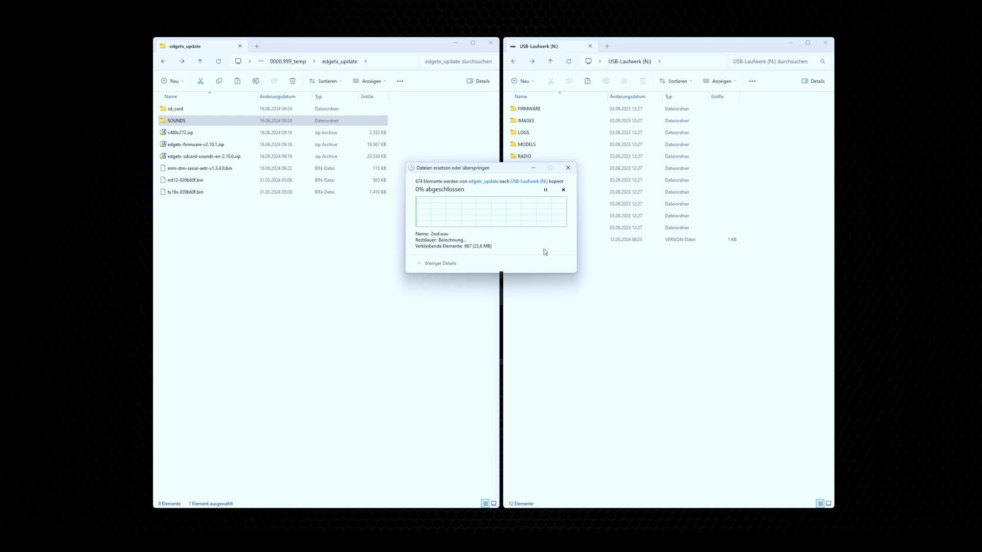
left_click(491, 217)
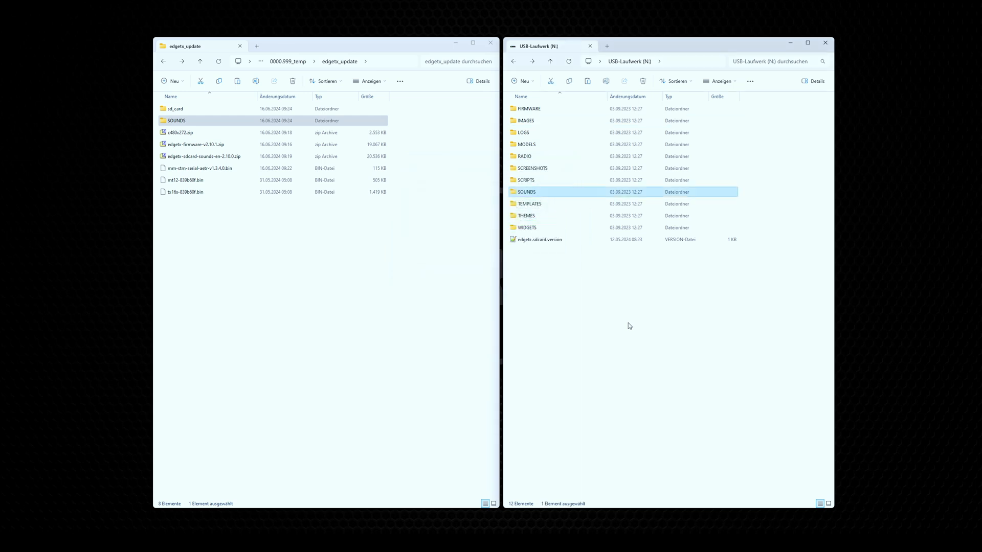
left_click(628, 323)
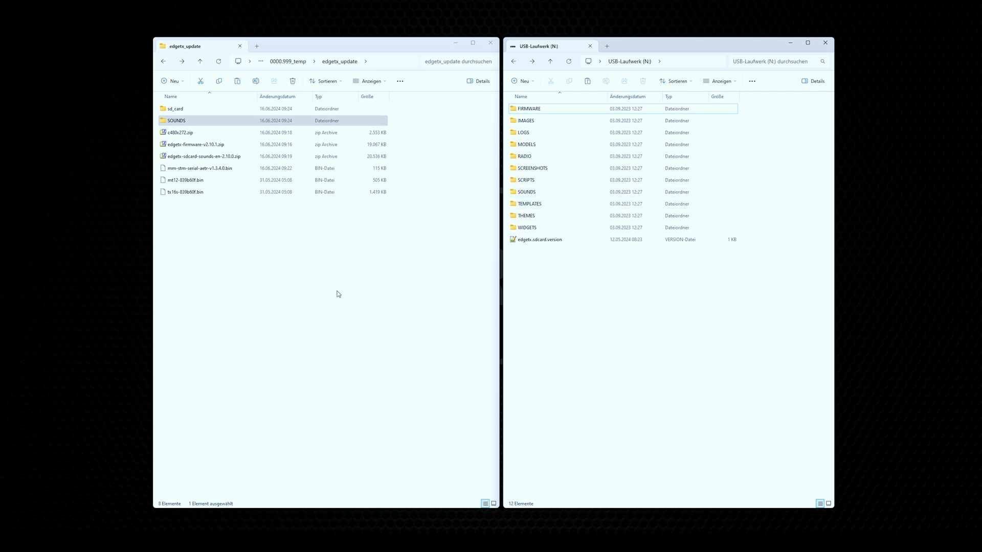
Step: Copy mm-stm-serial-aetr-v1.3.4.0.bin and tx16s-839b60f.bin into the USB drive's FIRMWARE folder and check the copied files there
left_click(211, 168)
left_click(200, 192, "ctrl")
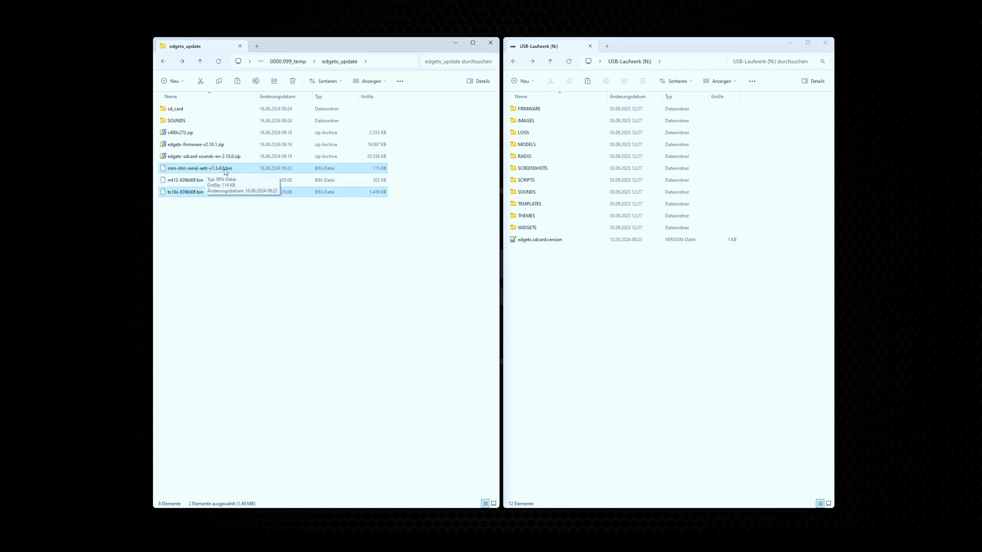
left_click_drag(187, 194, 557, 112)
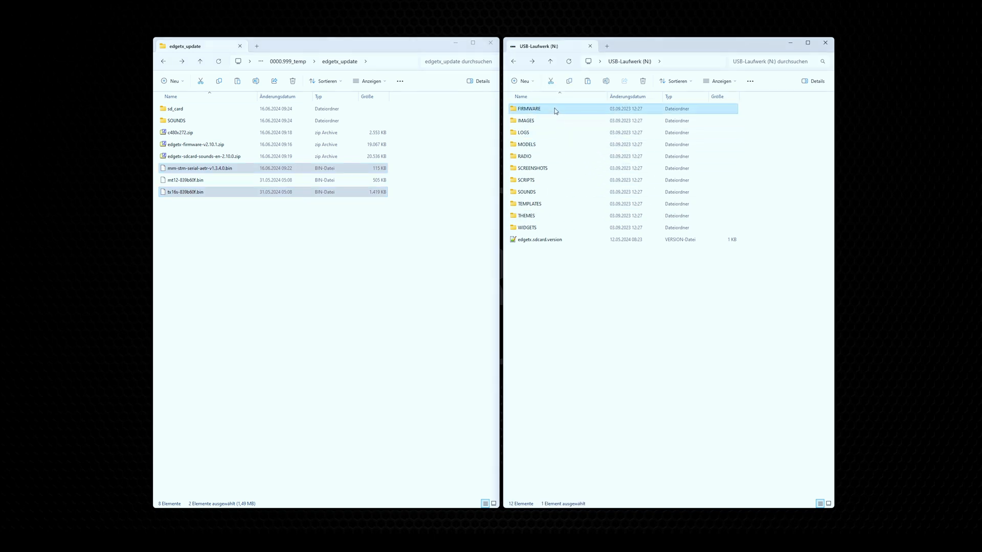
double_click(557, 110)
left_click(555, 134)
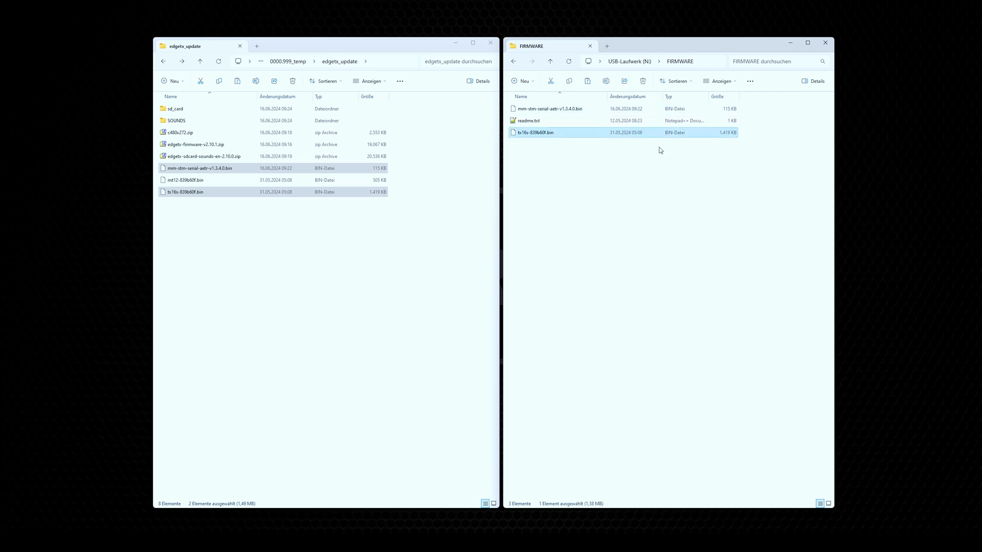
left_click(601, 243)
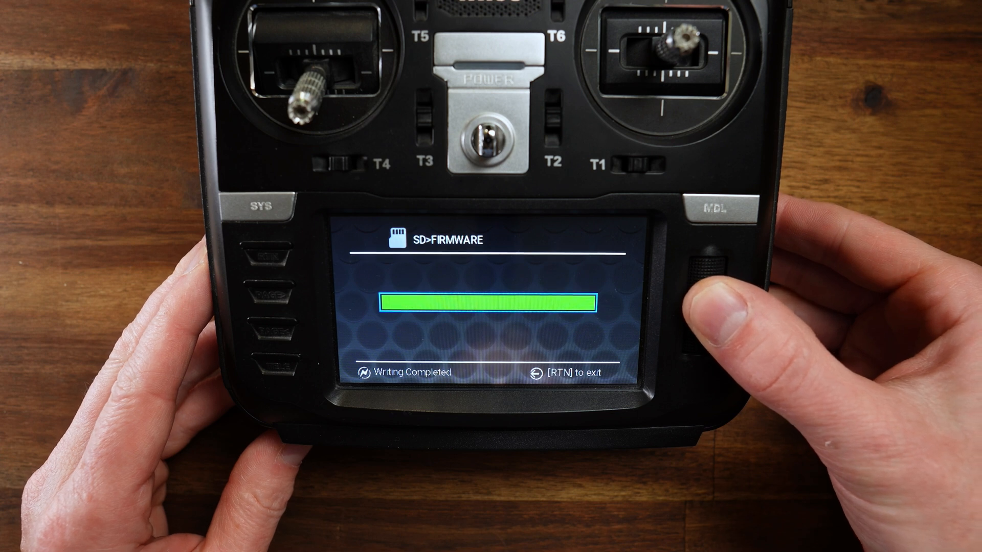
Step: On the radio, leave the firmware writing screen and exit the EdgeTX Bootloader to start the radio
key("Escape")
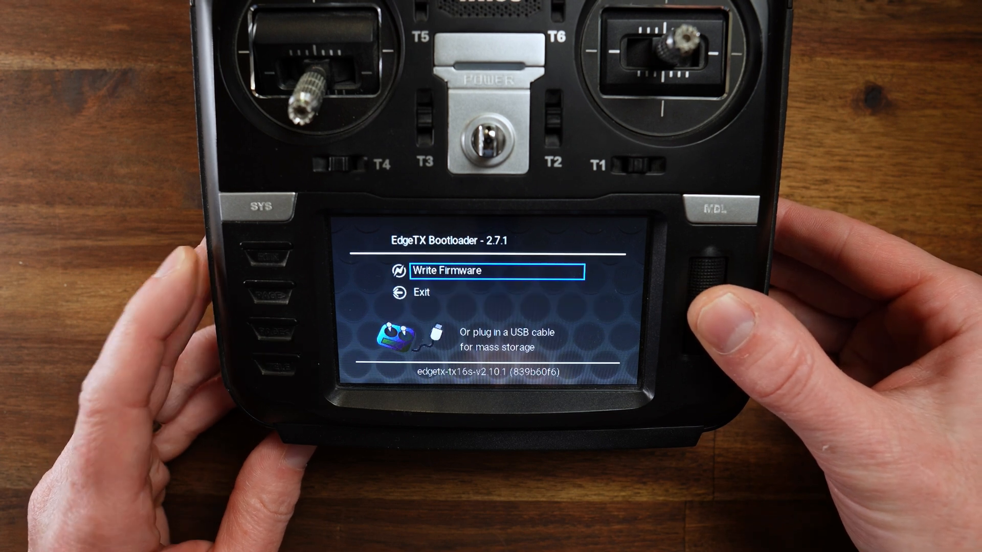
key("Down")
key("Return")
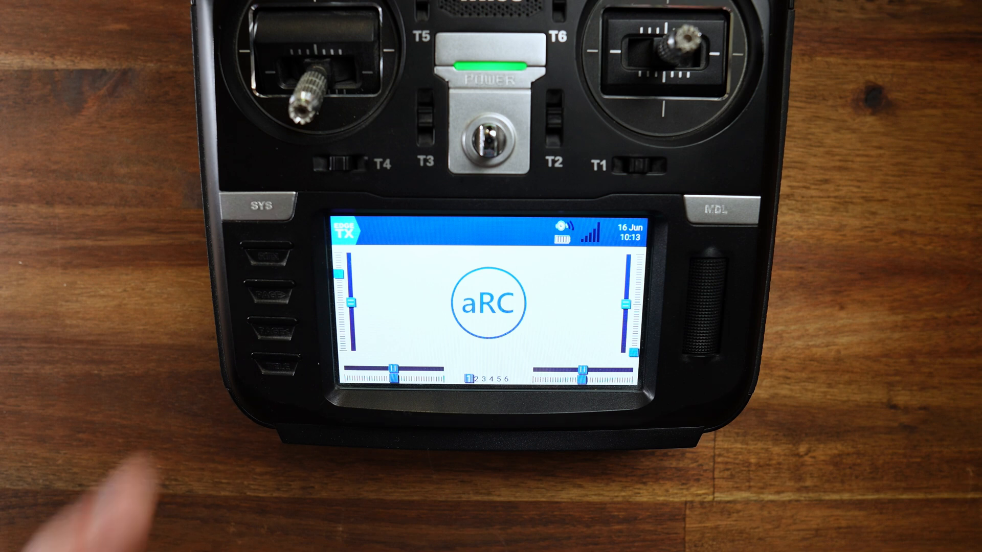
Step: Open the radio's version information to check the installed EdgeTX firmware
left_click(344, 231)
left_click(566, 271)
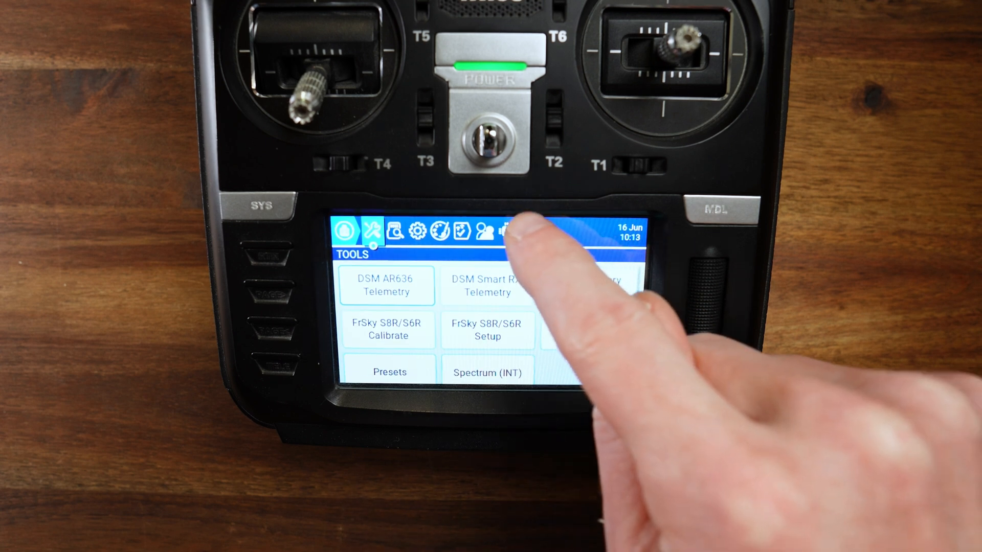
left_click(530, 231)
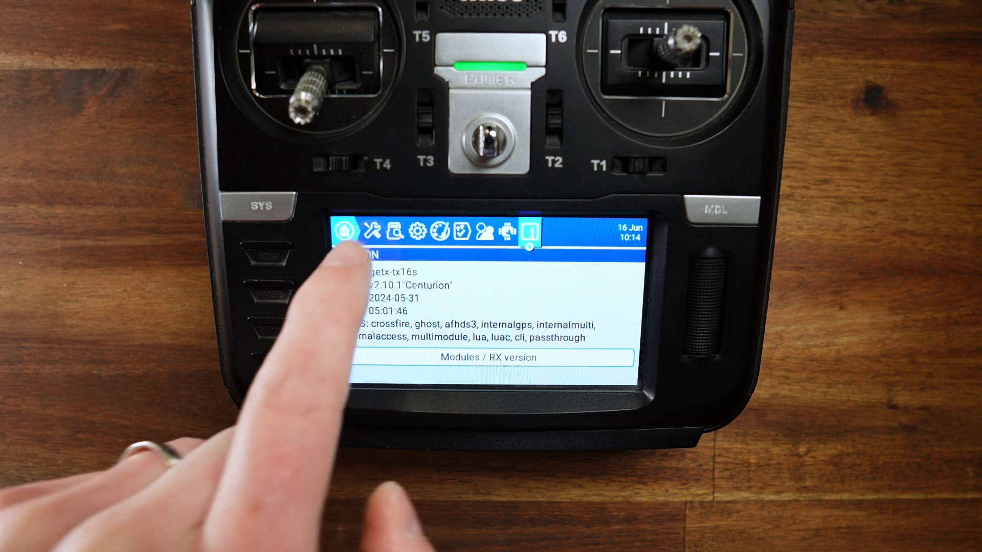
Step: Flash the internal MULTI module with mm-stm-serial-aetr-v1.3.4.0.bin from the SD card's FIRMWARE folder and dismiss the message
left_click(395, 231)
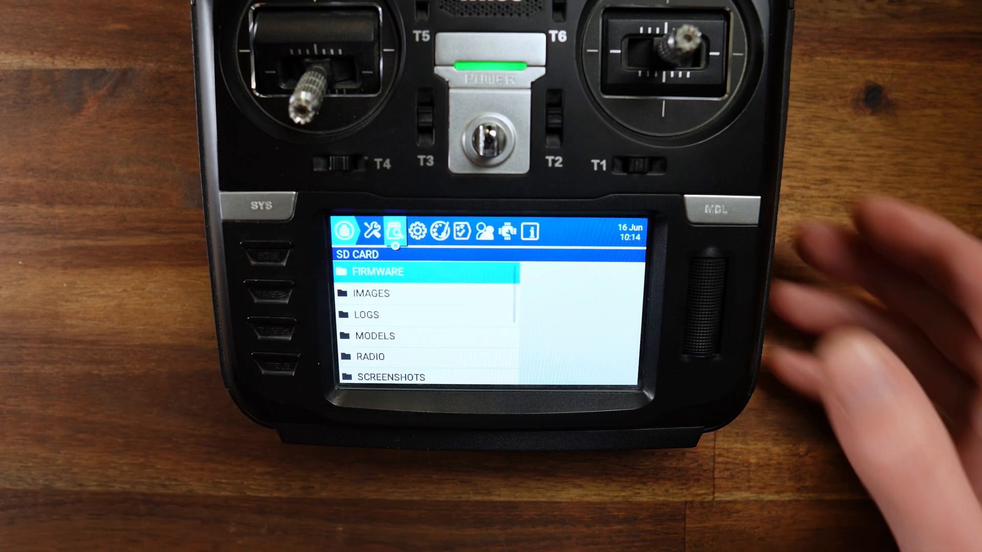
left_click(419, 273)
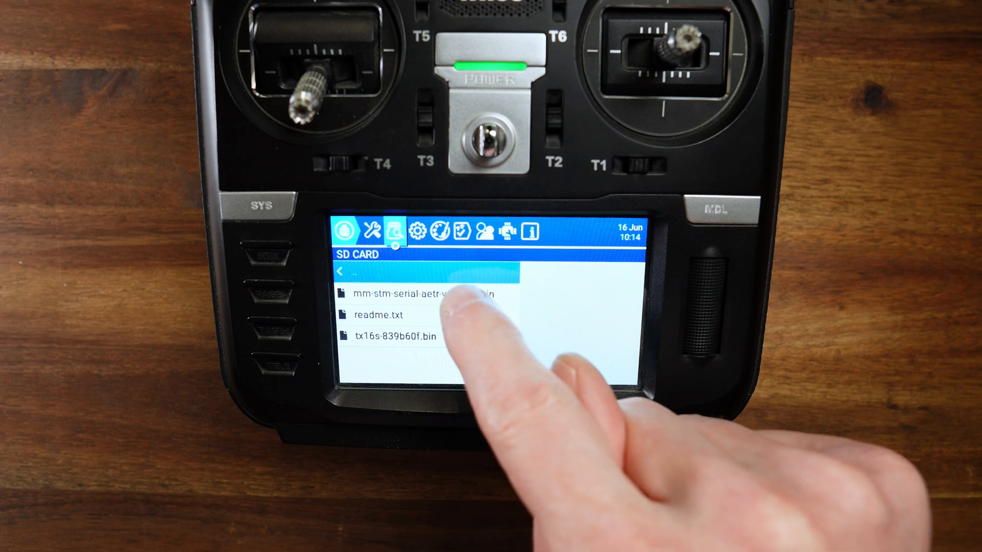
left_click(461, 294)
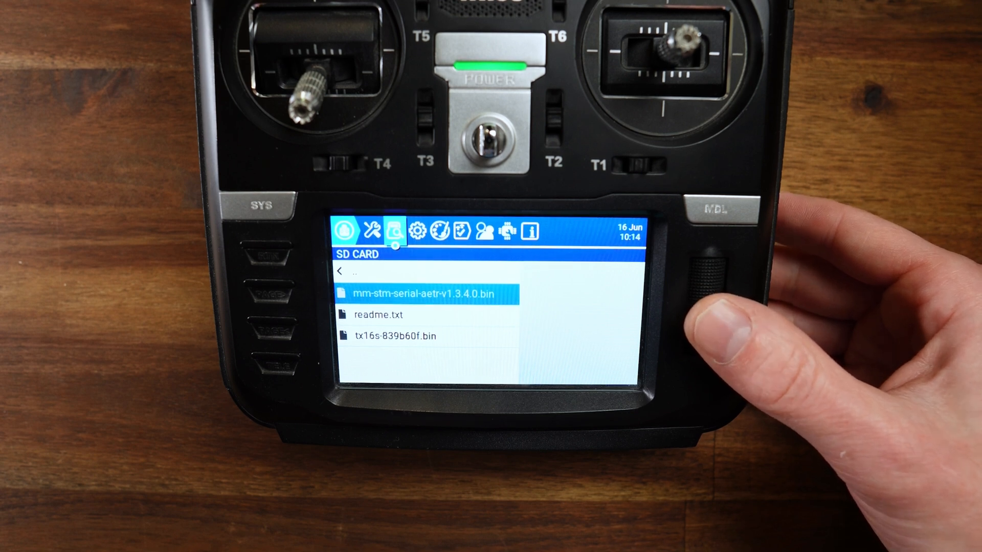
key("Return")
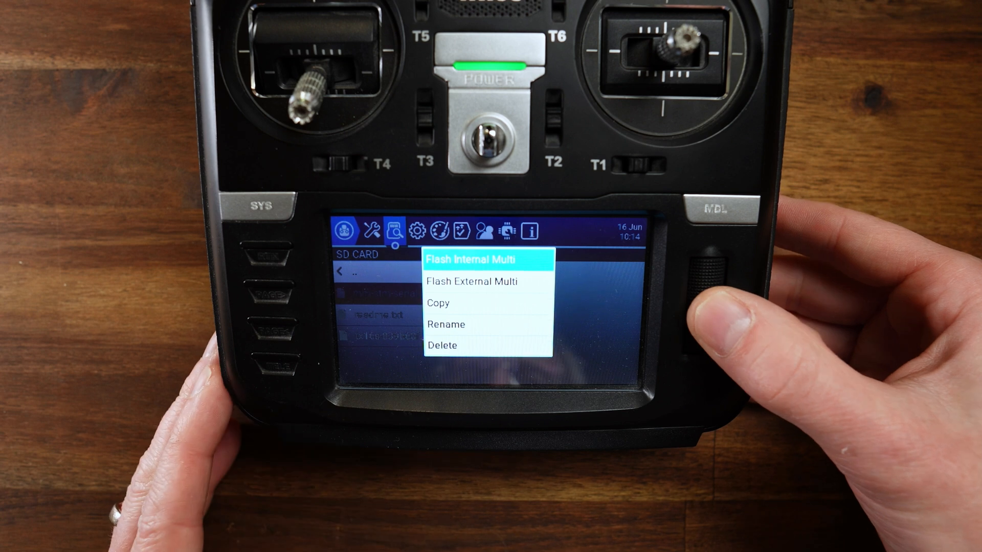
key("Down")
key("Up")
key("Down")
key("Down")
key("Up")
key("Up")
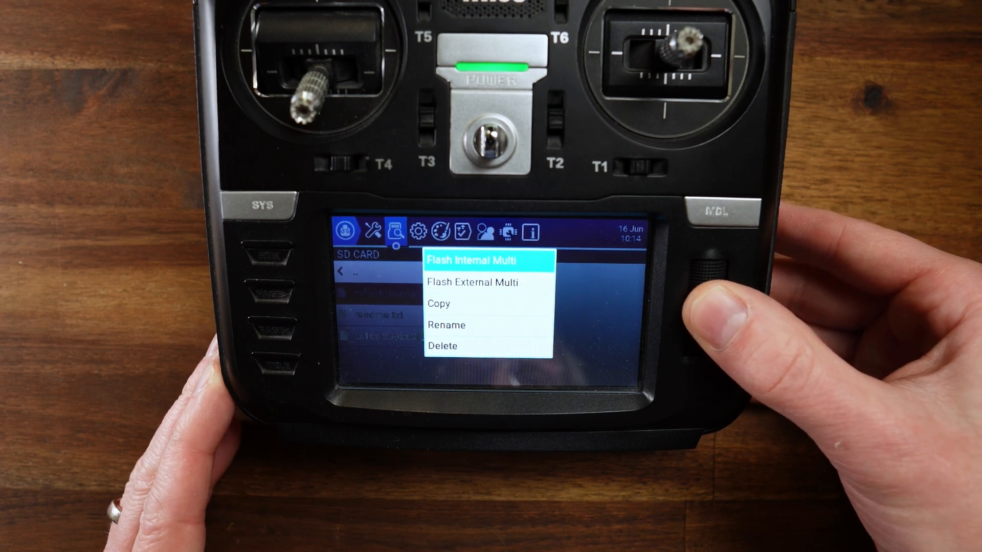
key("Return")
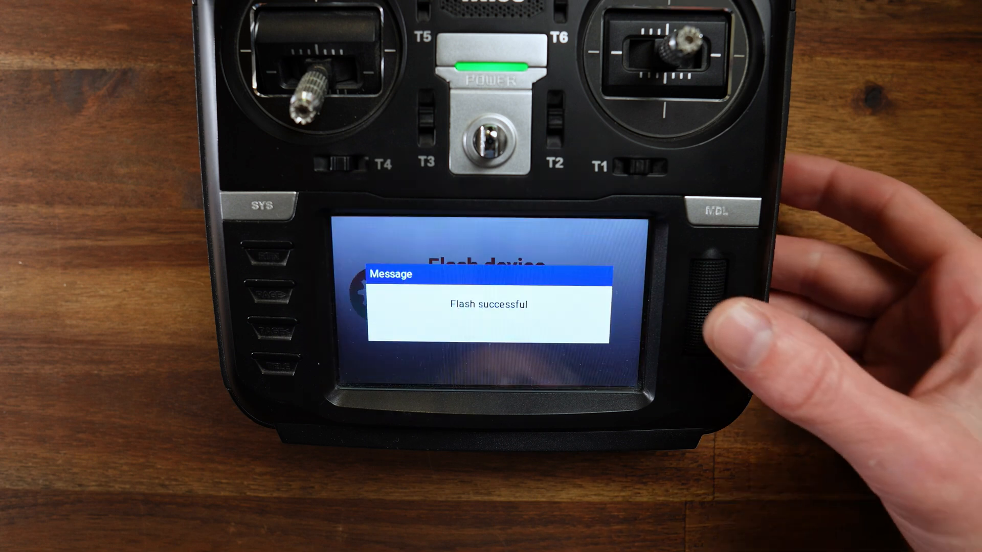
key("Return")
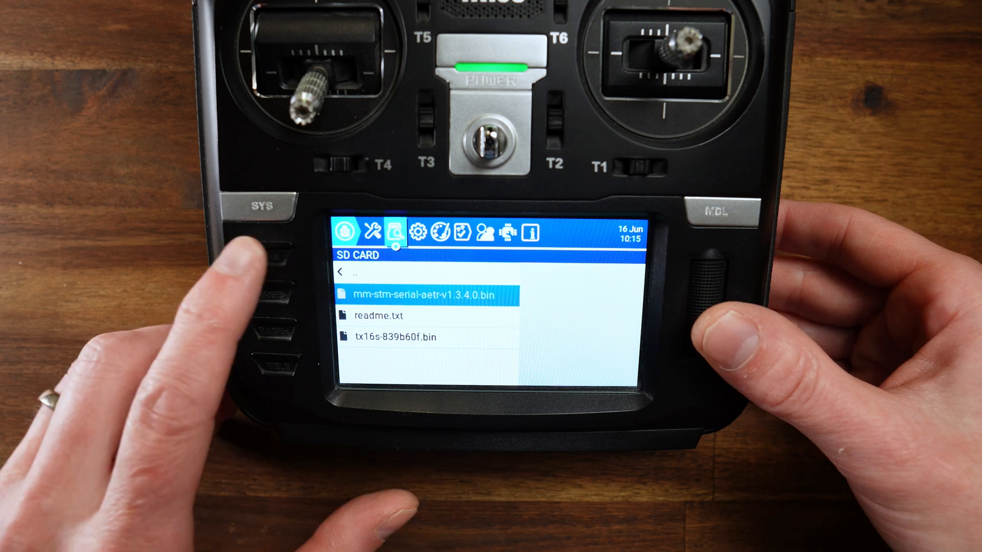
Step: Check the internal module's firmware version in the radio's Modules / RX version information and return to the main screen
left_click(345, 232)
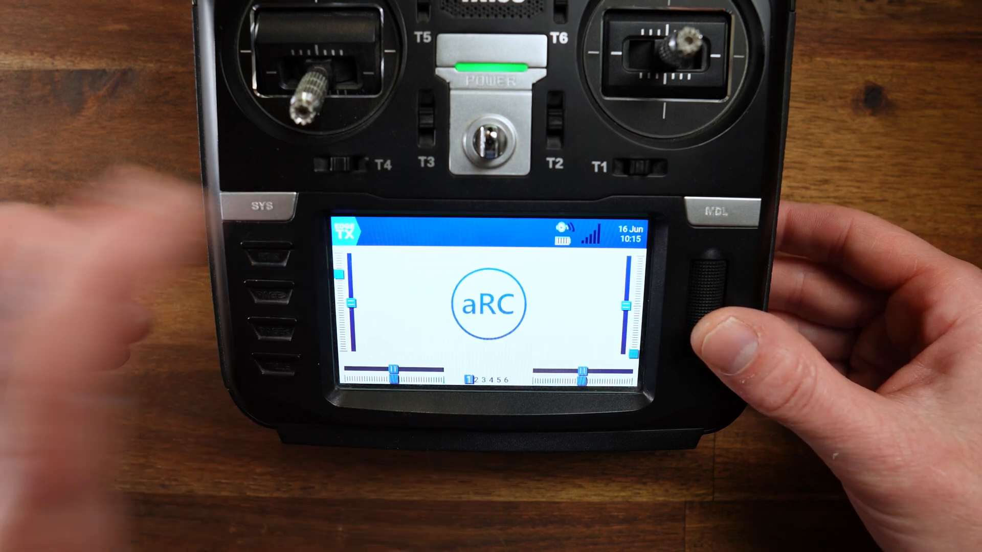
left_click(345, 232)
left_click(565, 251)
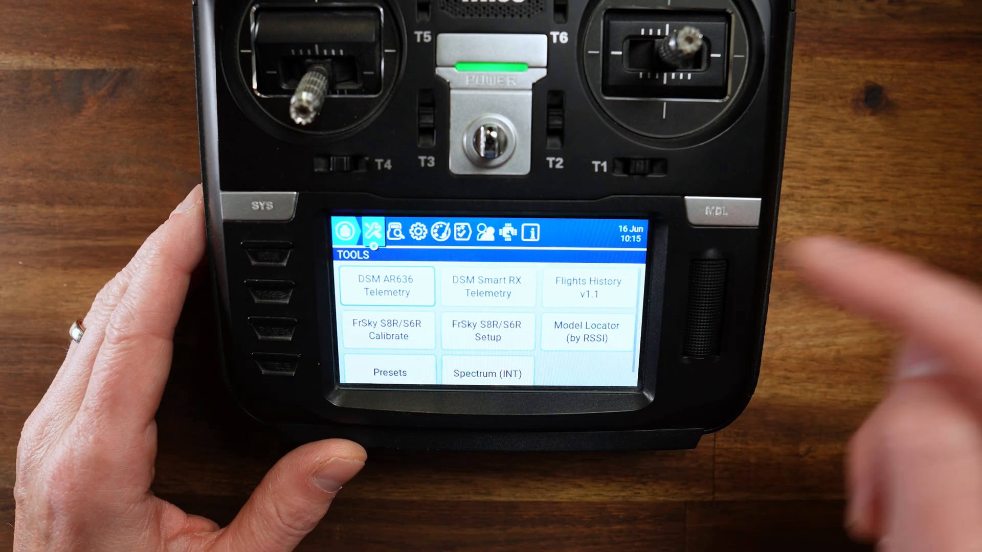
left_click(531, 233)
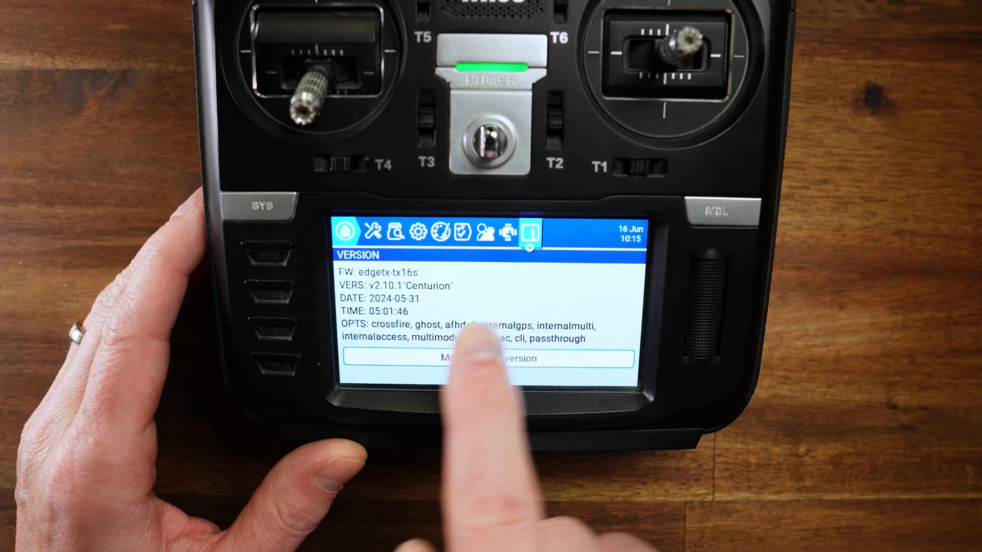
left_click(488, 361)
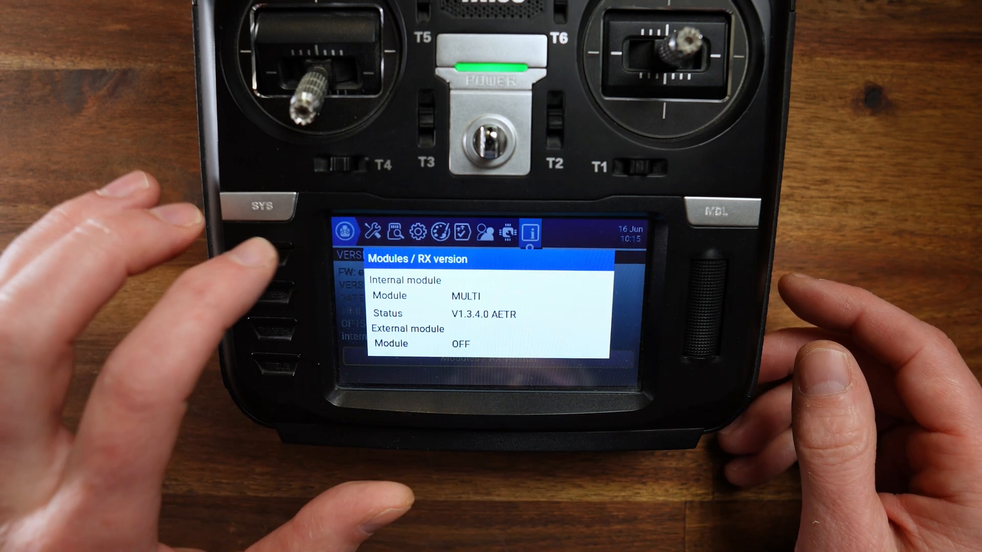
left_click(268, 257)
left_click(346, 232)
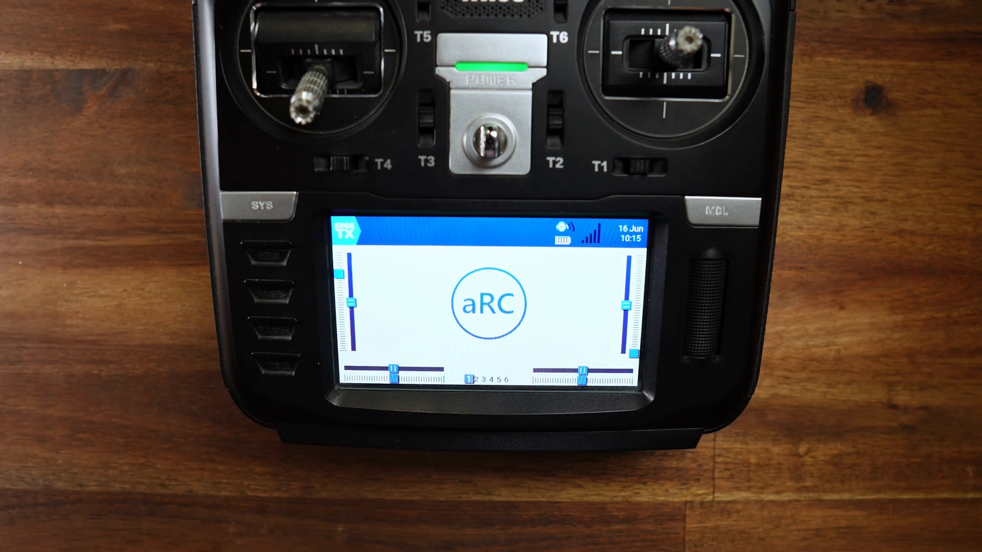